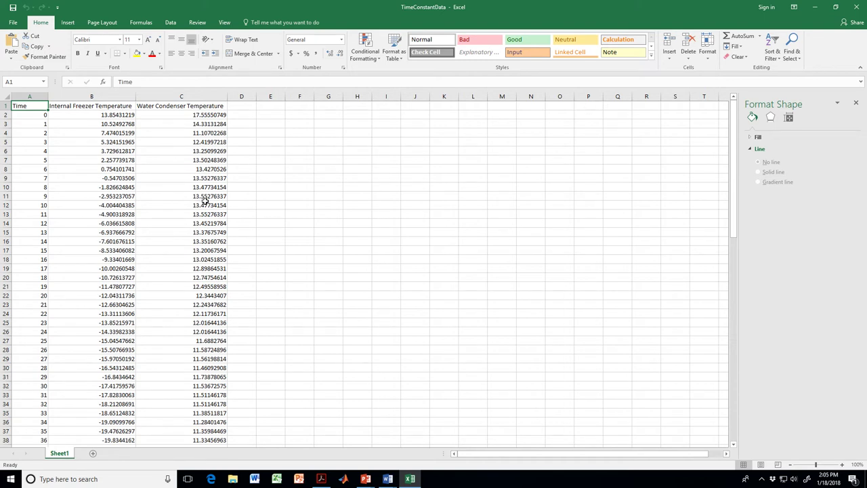
Insert a markers-only scatter chart of the internal freezer and water condenser temperatures against time.
left_click(856, 105)
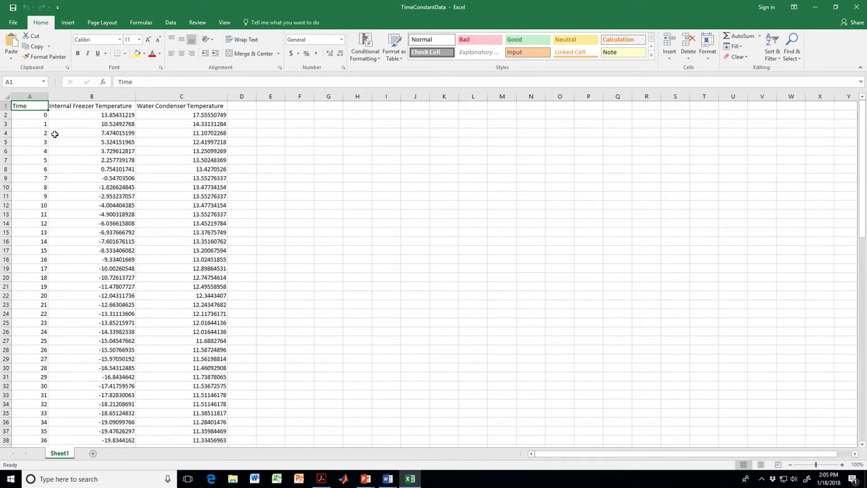
left_click(68, 22)
left_click(371, 59)
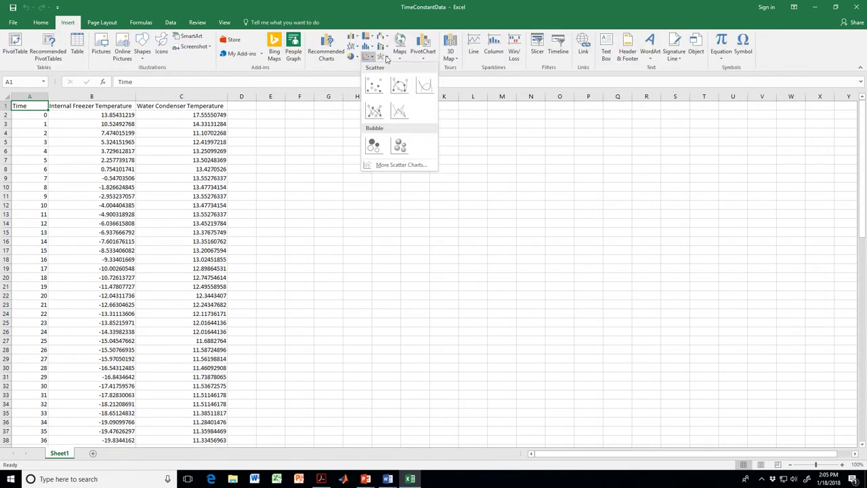
left_click(379, 84)
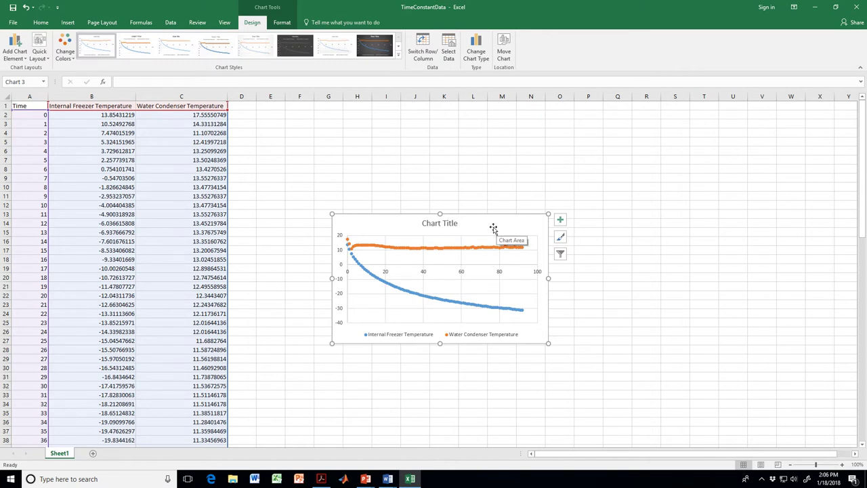
Move the scatter chart out of the data sheet onto its own new chart sheet.
right_click(493, 229)
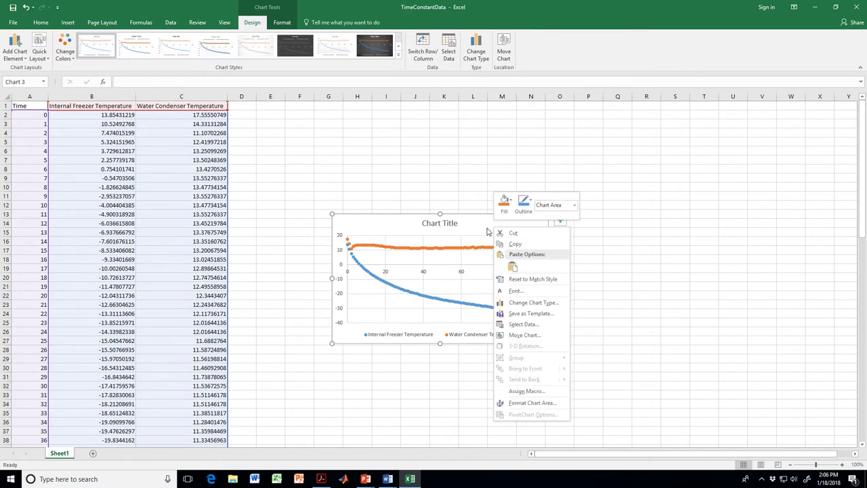
left_click(509, 334)
left_click(476, 317)
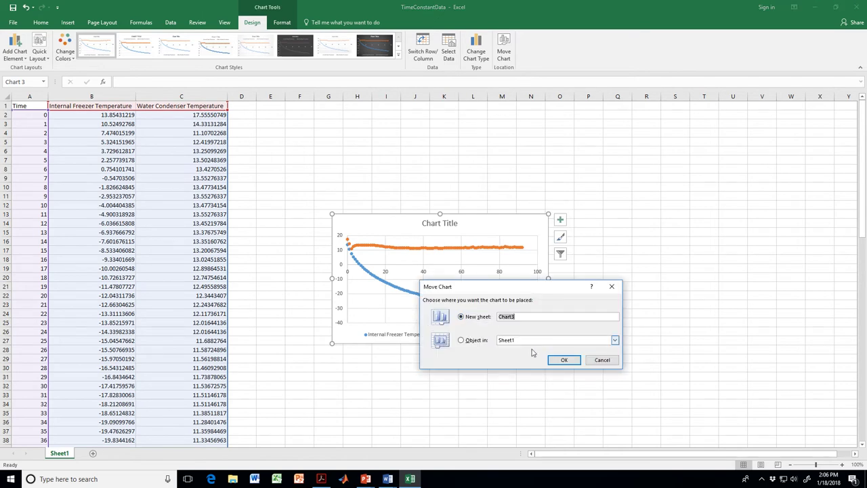
left_click(564, 360)
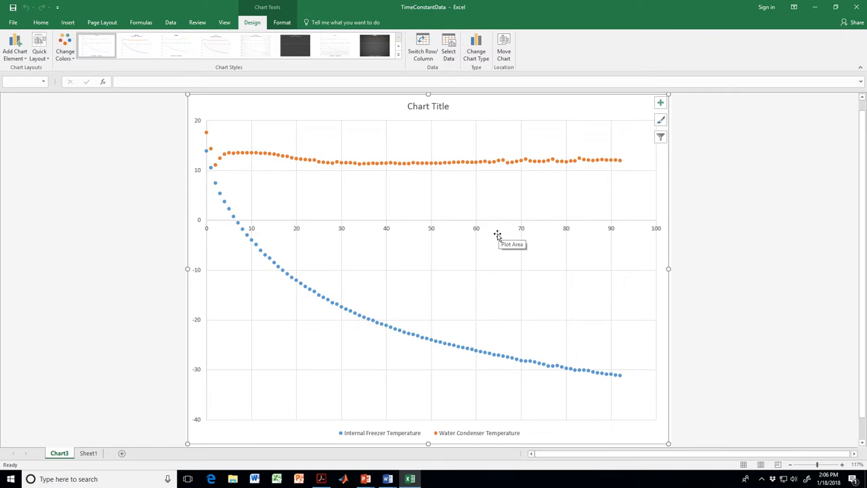
Delete the vertical and horizontal gridlines and the chart title from the chart.
left_click(478, 264)
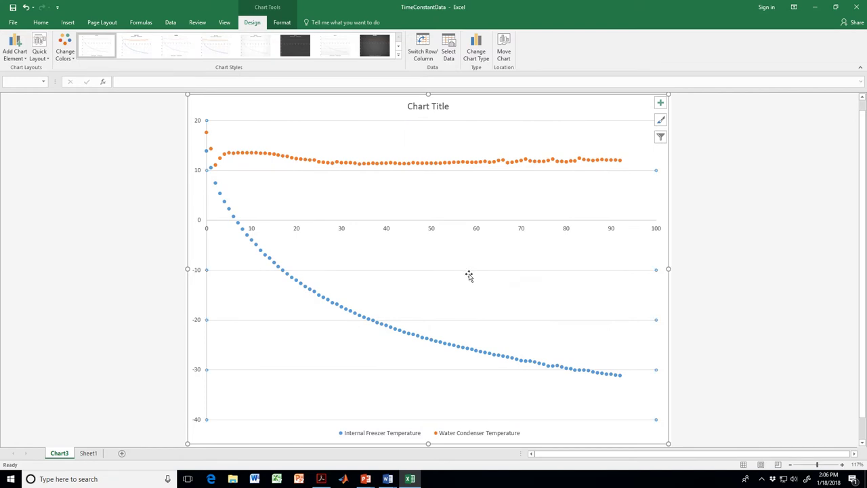
key("Delete")
left_click(423, 111)
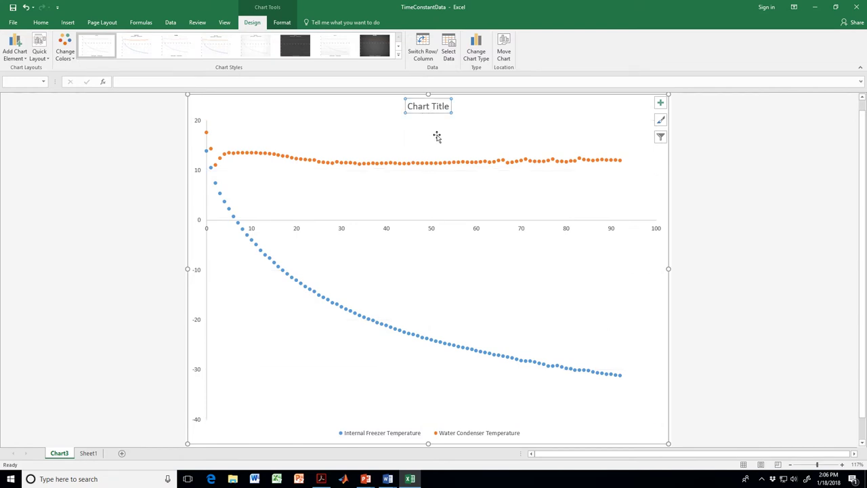
key("Delete")
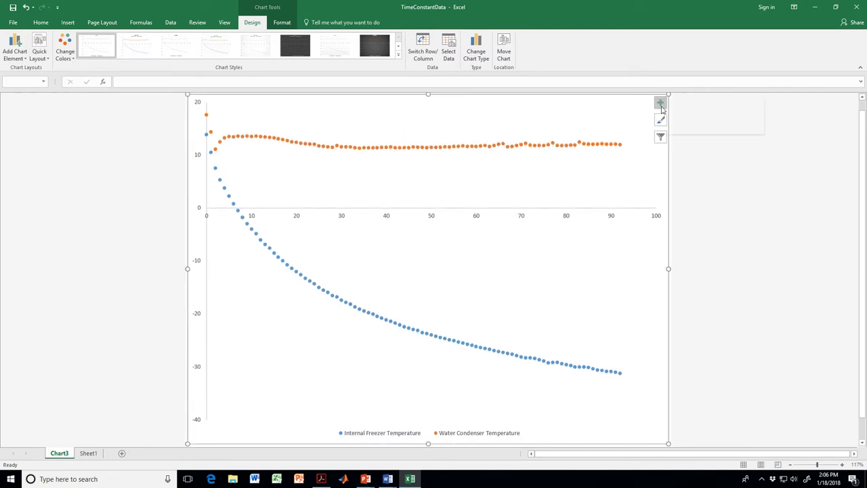
Add axis titles to the chart and change the vertical axis title to "Temperature [C]".
left_click(661, 104)
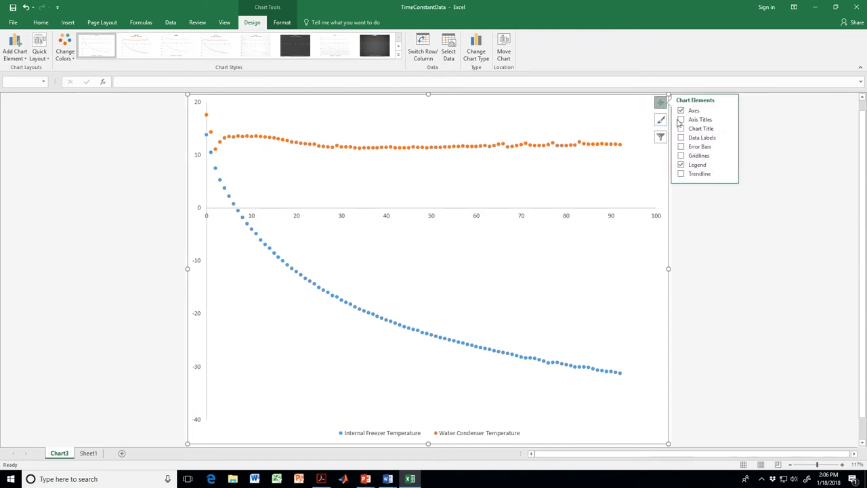
left_click(682, 120)
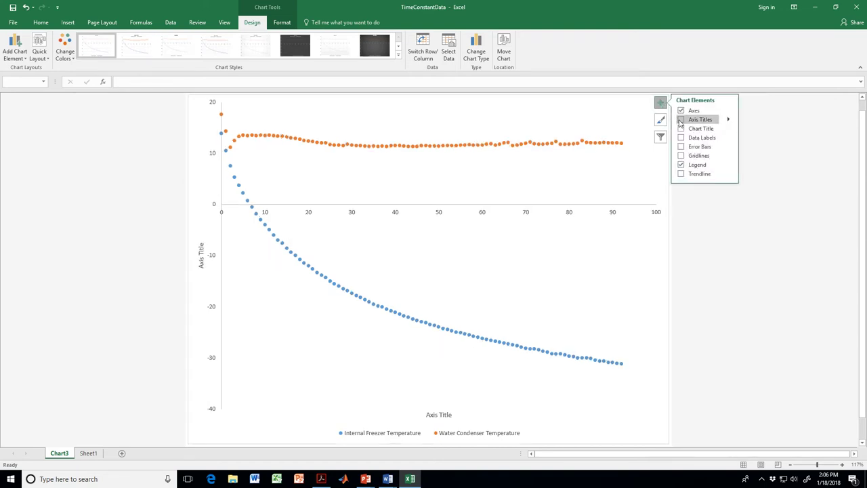
left_click(201, 264)
left_click_drag(201, 264, 204, 236)
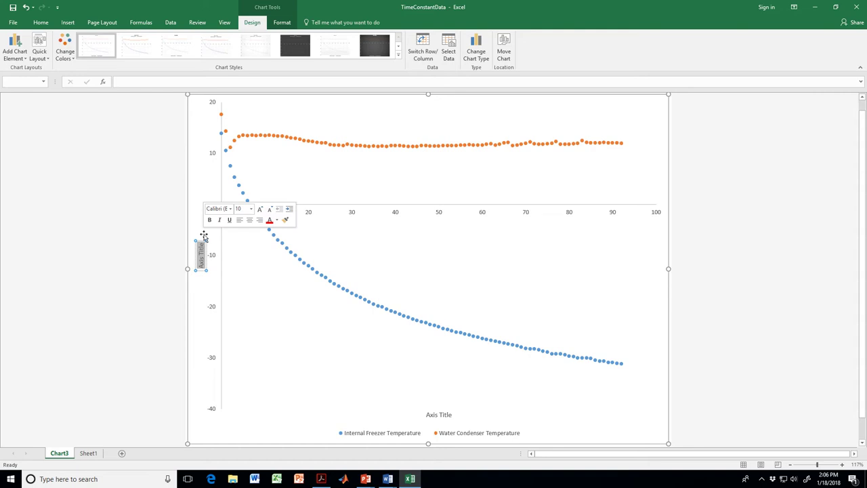
type("Tempera")
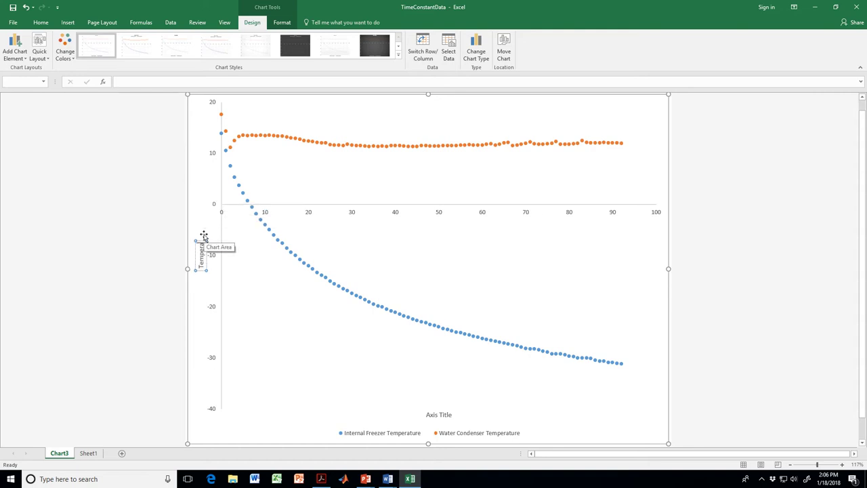
key("BackSpace")
type("ature (C)")
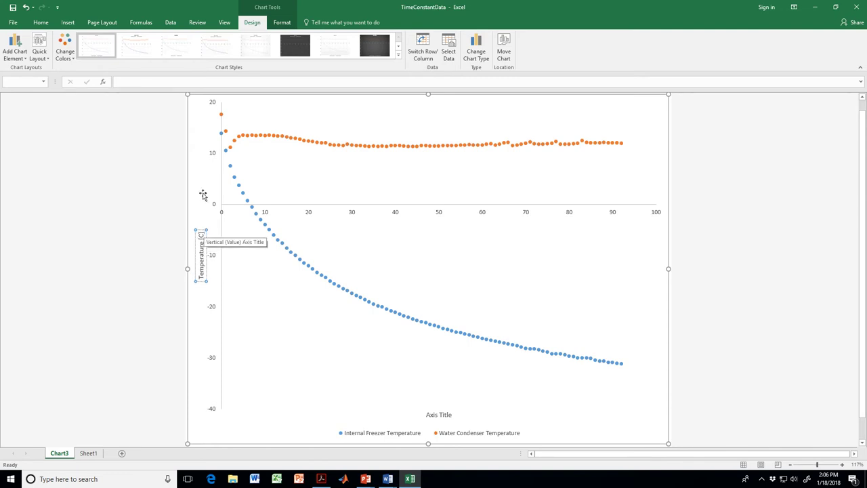
Insert a degree sign before the C in the vertical axis title so it reads "Temperature [°C]".
left_click(68, 25)
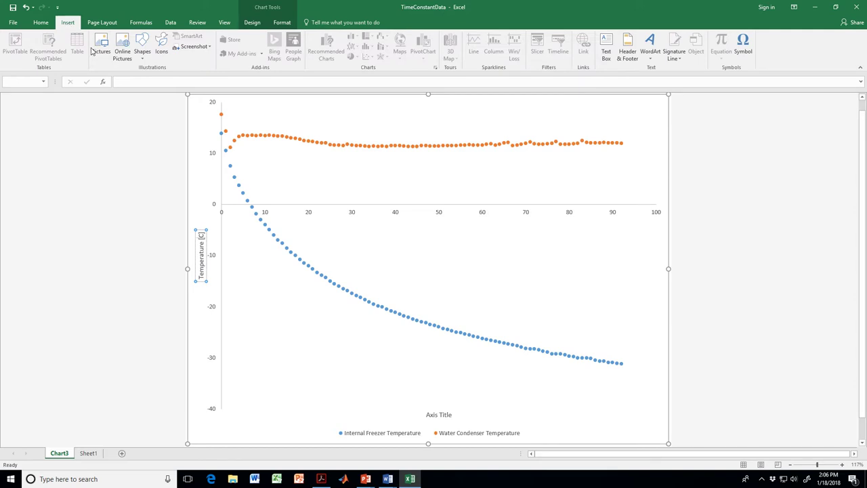
left_click(743, 42)
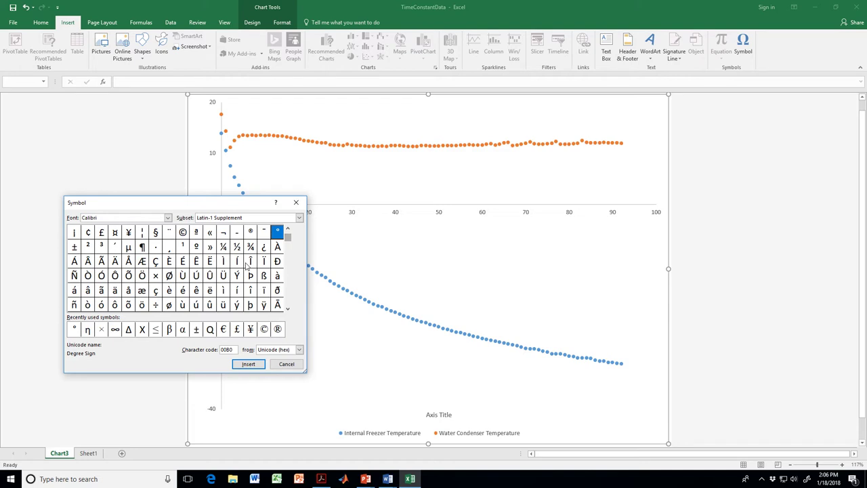
left_click(74, 330)
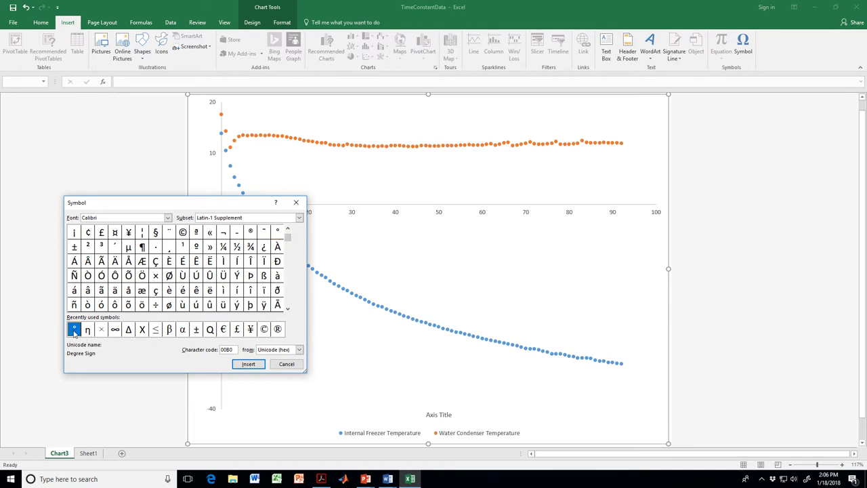
left_click(248, 364)
left_click(286, 365)
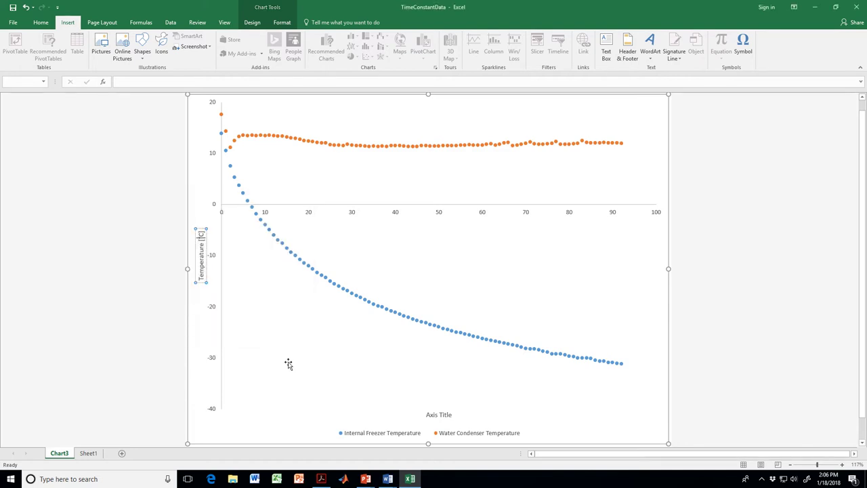
Change the horizontal axis title to "Time [min]".
left_click(432, 414)
triple_click(427, 415)
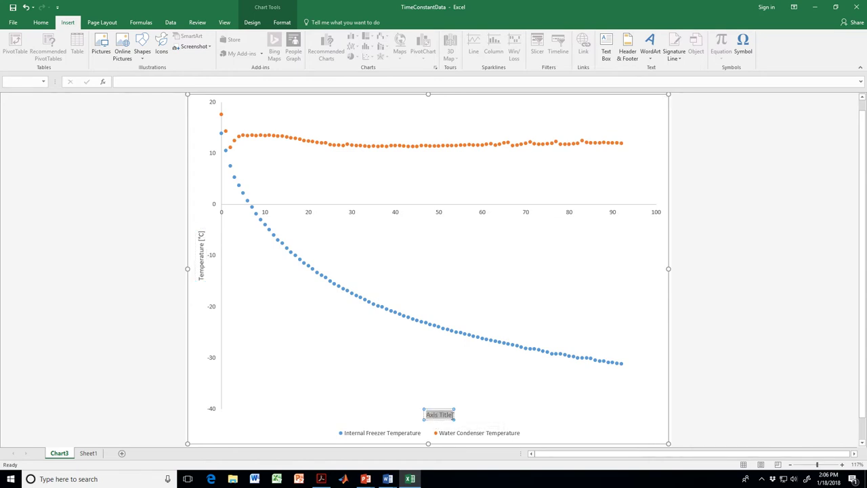
type("Time")
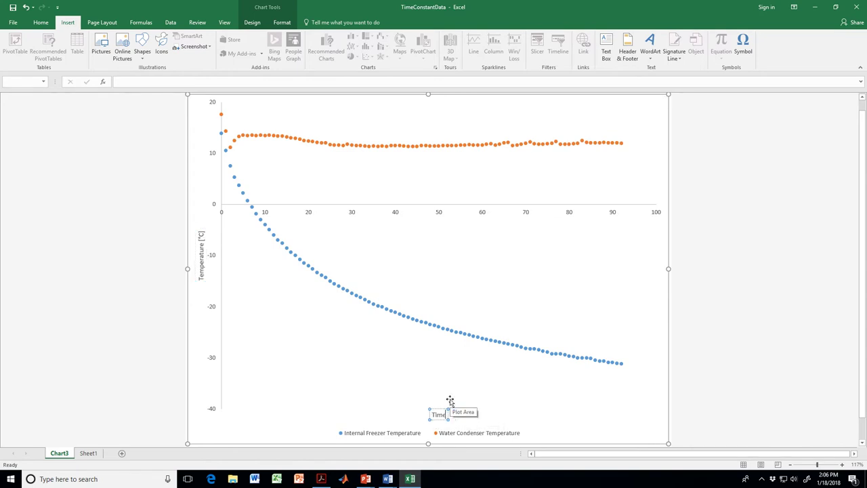
type(" [min]")
left_click(443, 302)
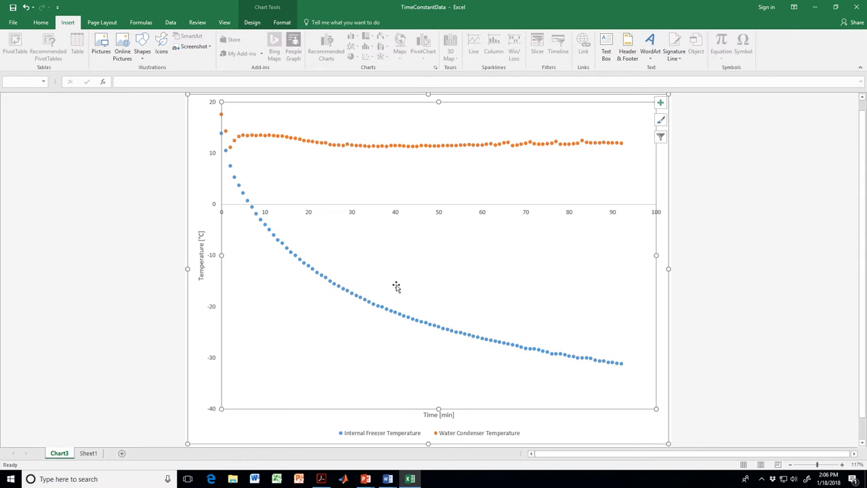
Make the horizontal axis cross the temperature axis at the axis value -11000, placing it at the bottom of the plot.
left_click(396, 215)
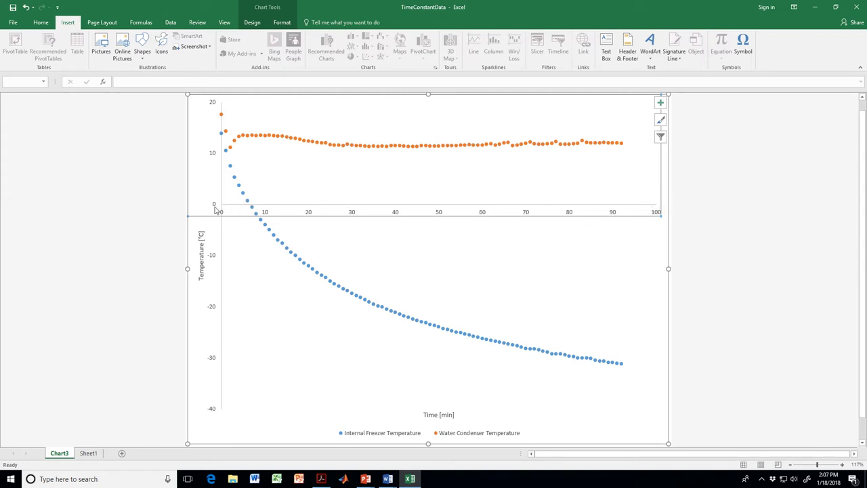
double_click(214, 155)
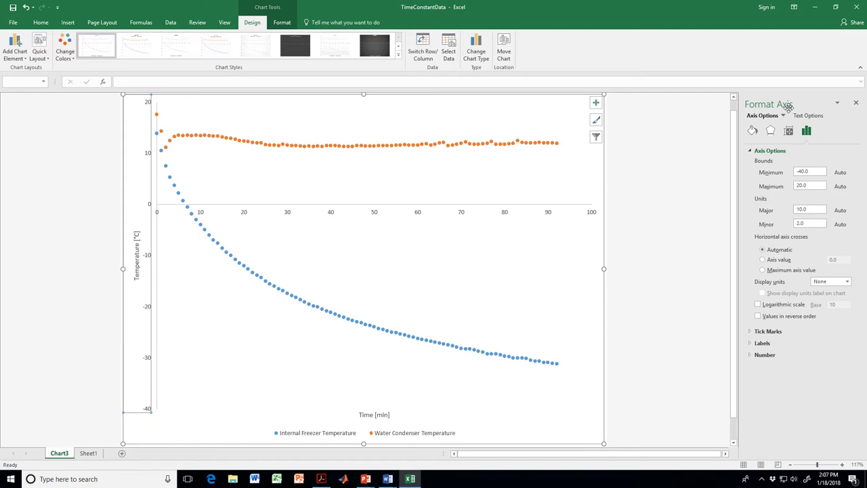
left_click(778, 260)
key("Return")
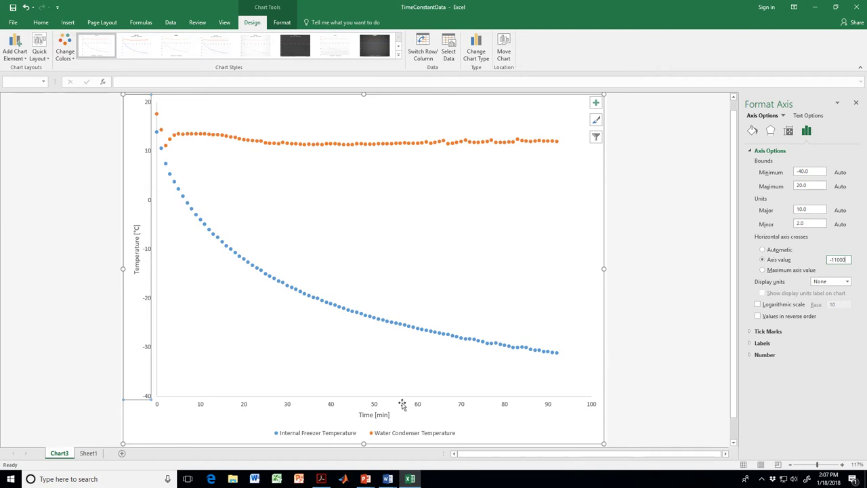
Set the major tick marks of the vertical temperature axis to Inside.
left_click(751, 153)
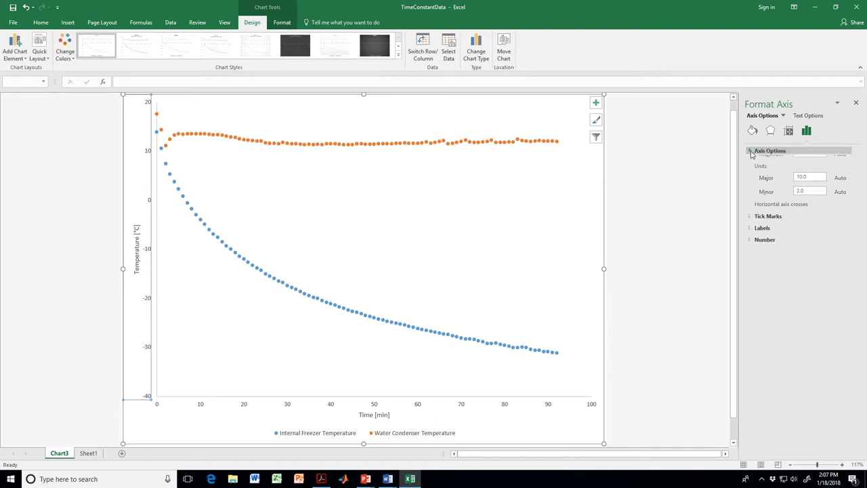
left_click(751, 164)
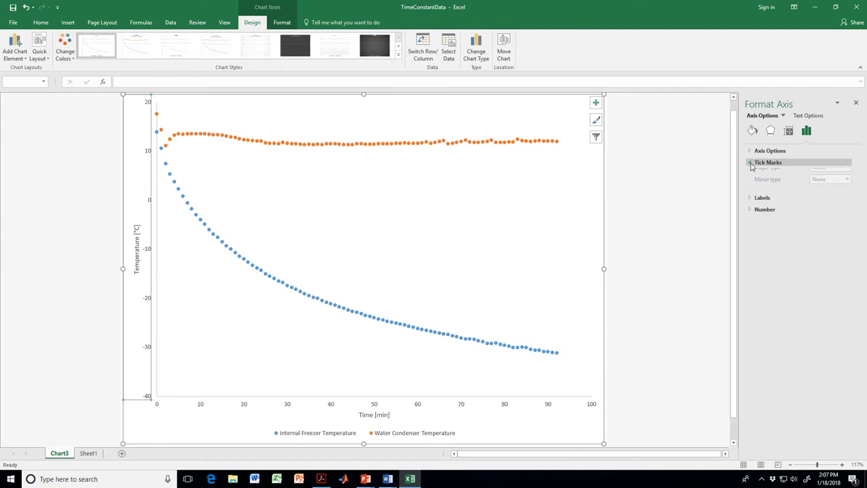
left_click(837, 175)
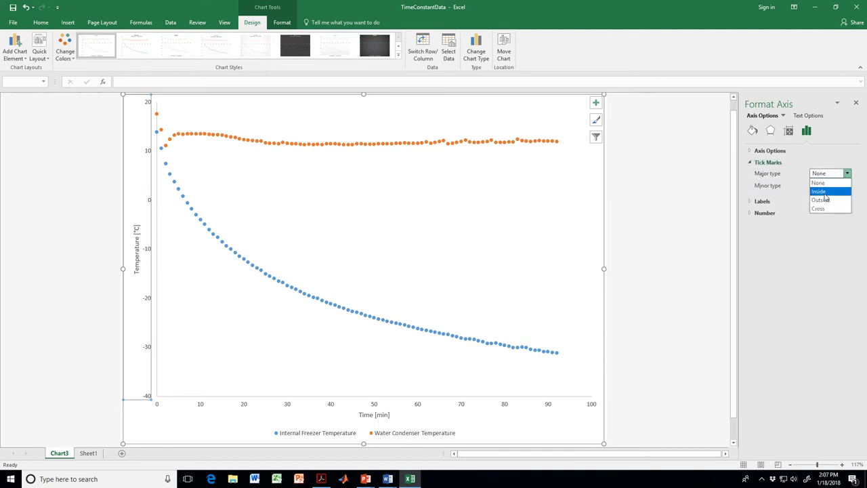
left_click(825, 193)
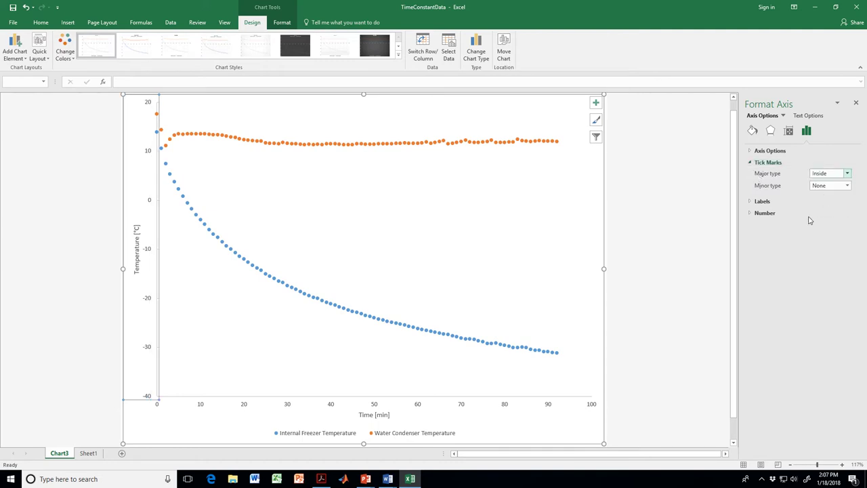
Set the major tick marks of the horizontal time axis to Inside.
left_click(464, 409)
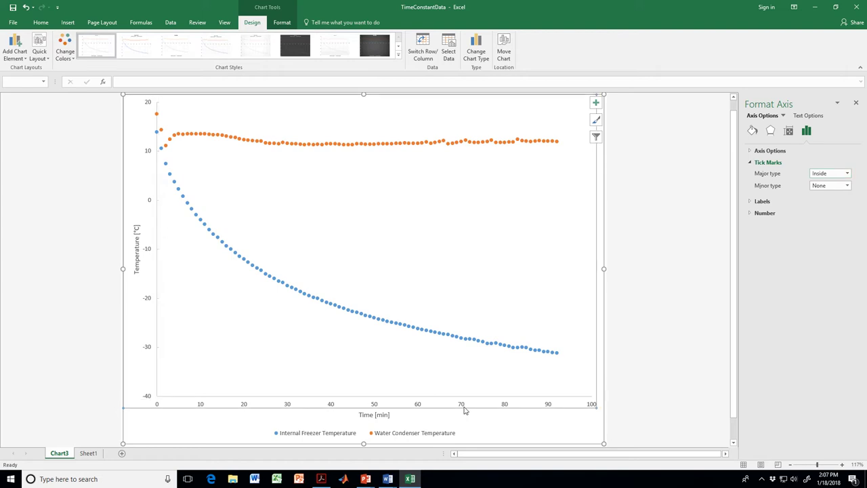
left_click(828, 174)
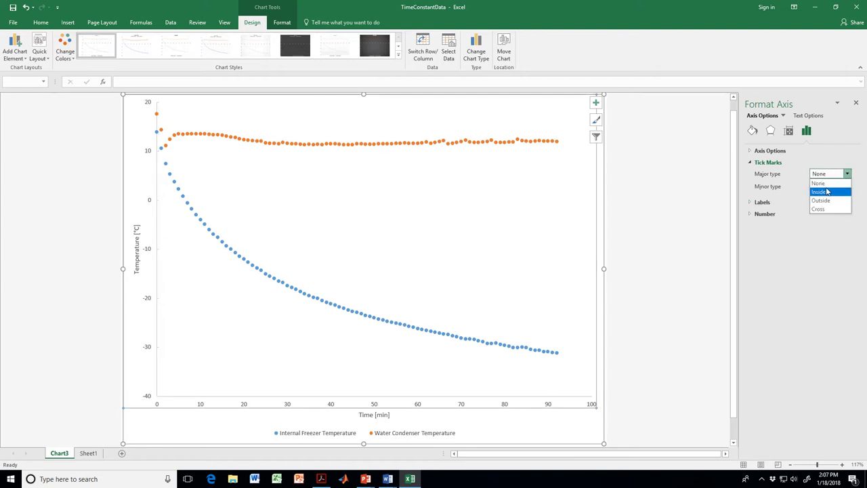
left_click(827, 192)
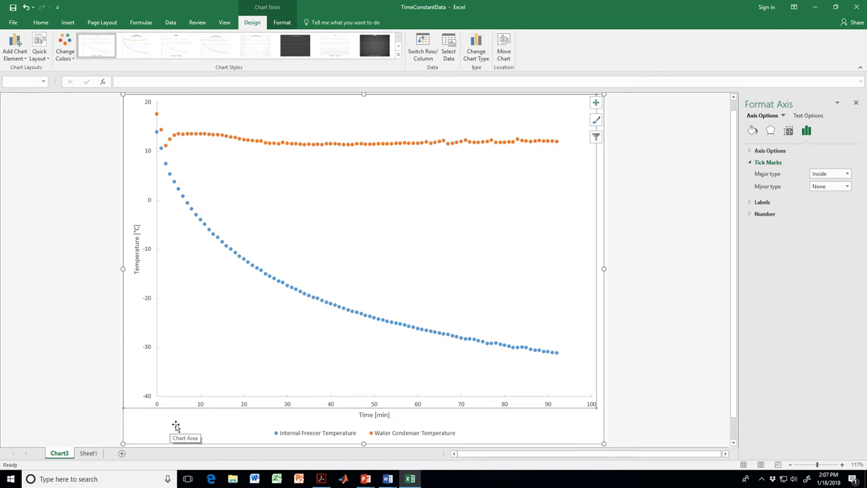
Set the font size of all text in the chart to 16.
left_click(143, 441)
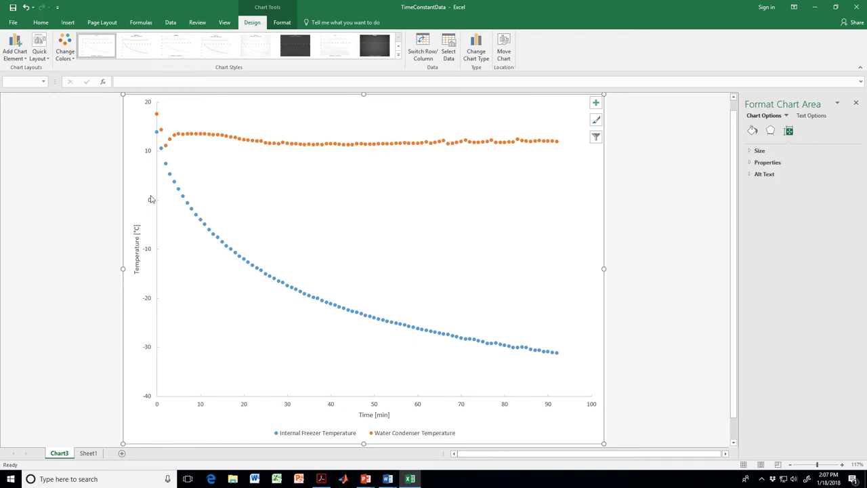
left_click(38, 21)
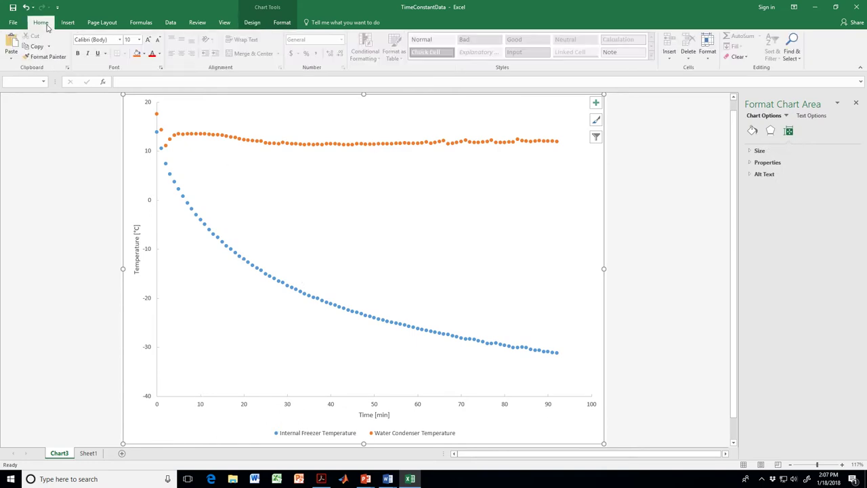
left_click(140, 41)
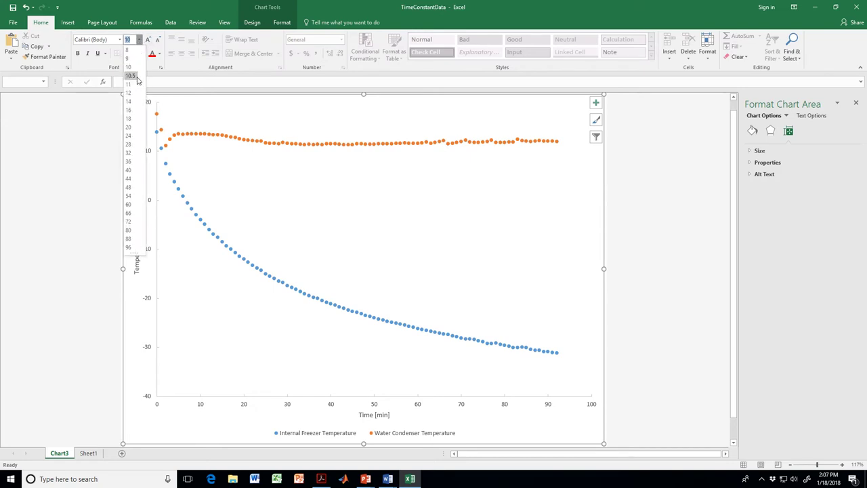
left_click(133, 111)
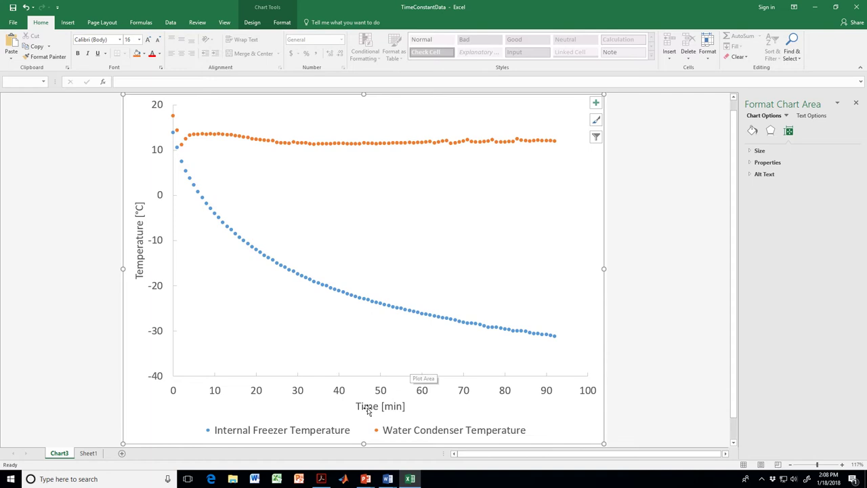
Allow the legend to overlap the chart and set its position to Top Right.
left_click(336, 435)
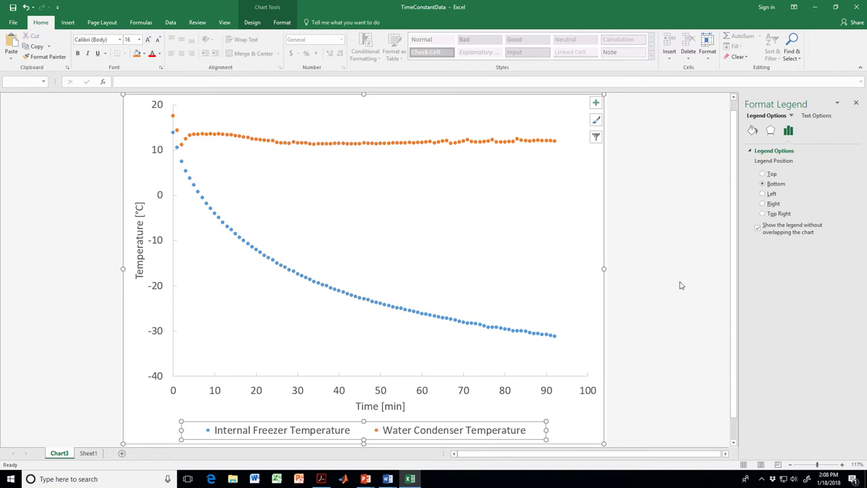
left_click(757, 230)
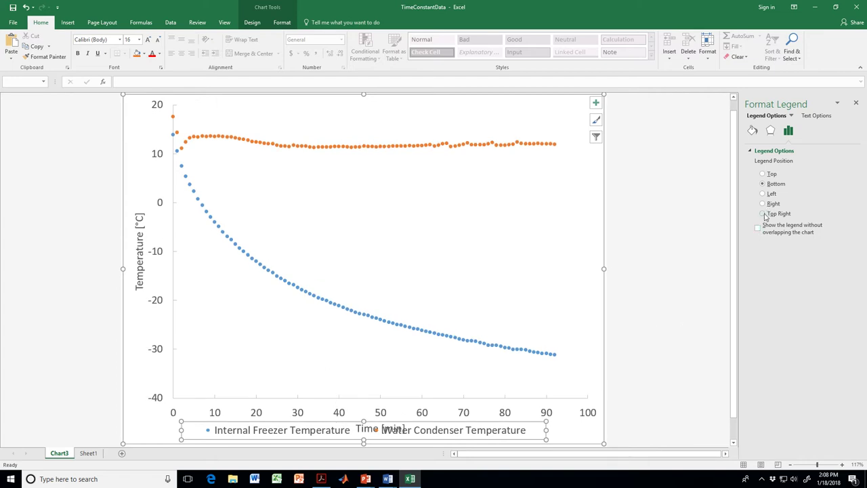
left_click(764, 214)
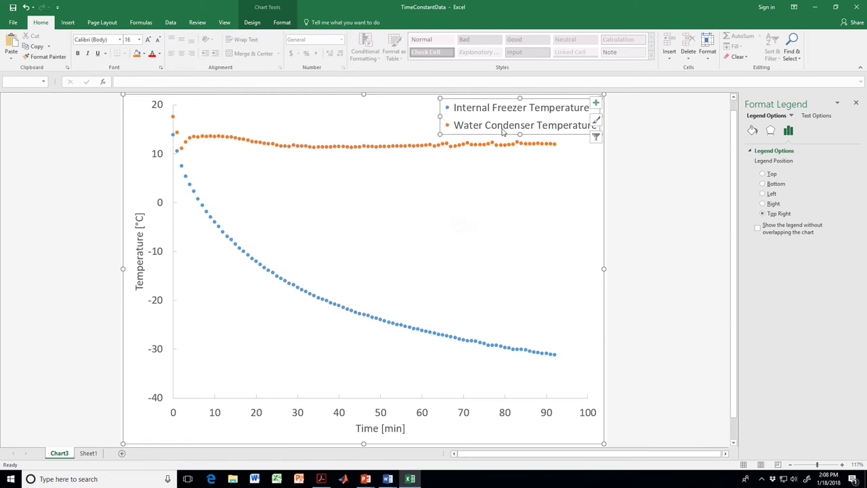
Reduce the legend's height and move it fully inside the plot area, just above the condenser temperature points.
left_click_drag(520, 131, 523, 127)
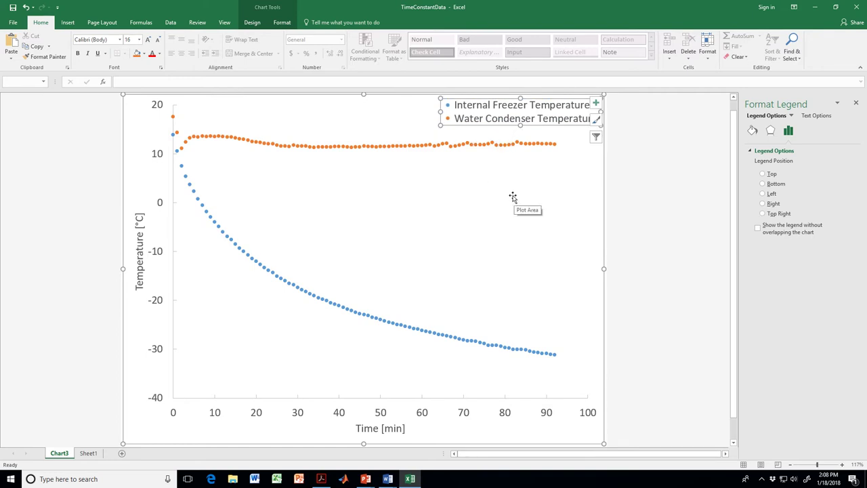
left_click(517, 113)
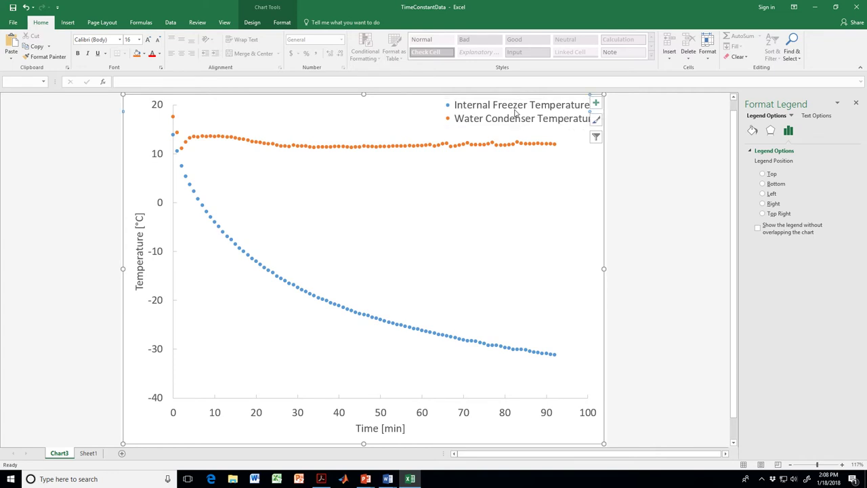
left_click(513, 117)
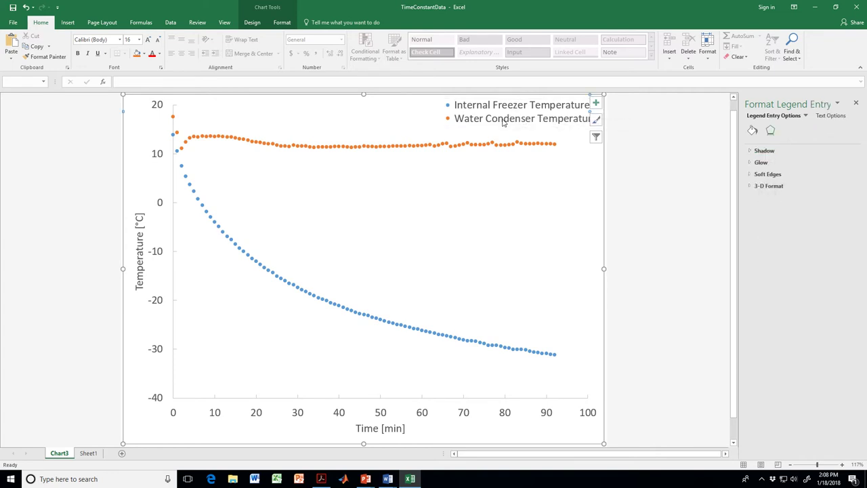
left_click(511, 168)
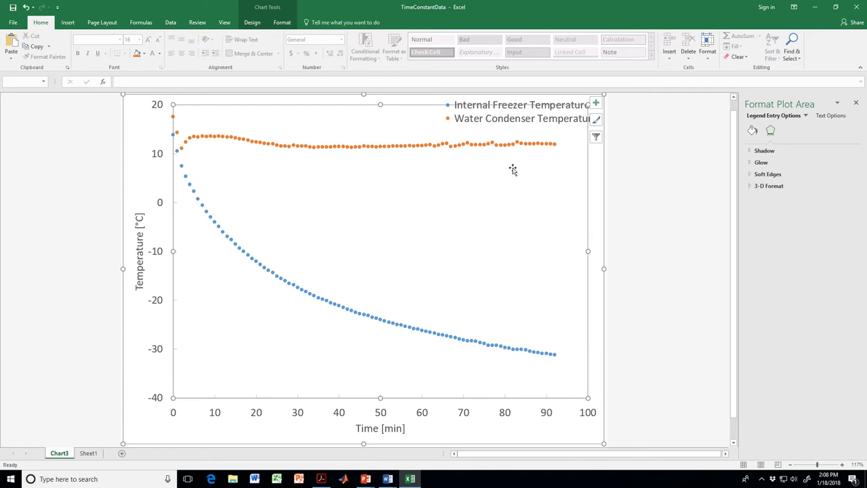
left_click(529, 124)
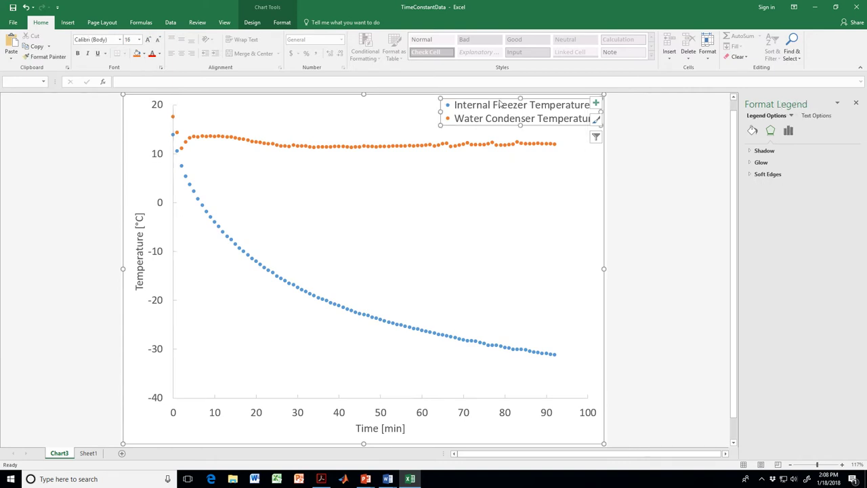
left_click_drag(500, 102, 455, 114)
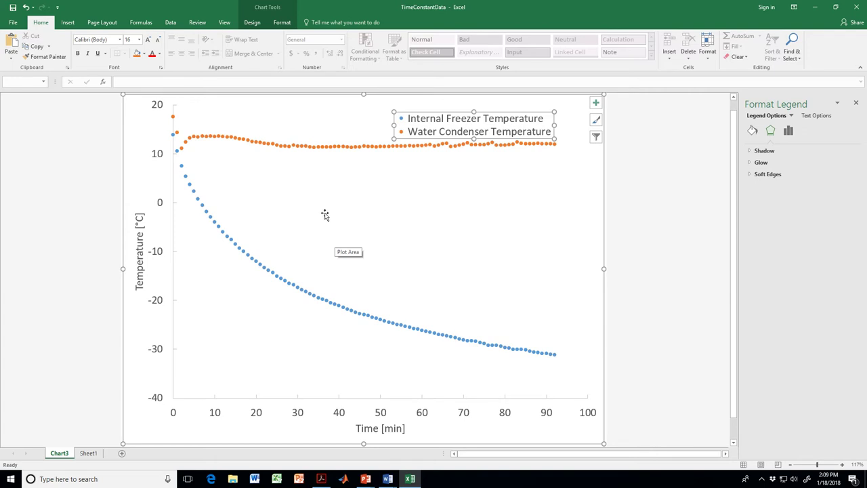
Give the Internal Freezer Temperature markers a solid black border.
left_click(304, 293)
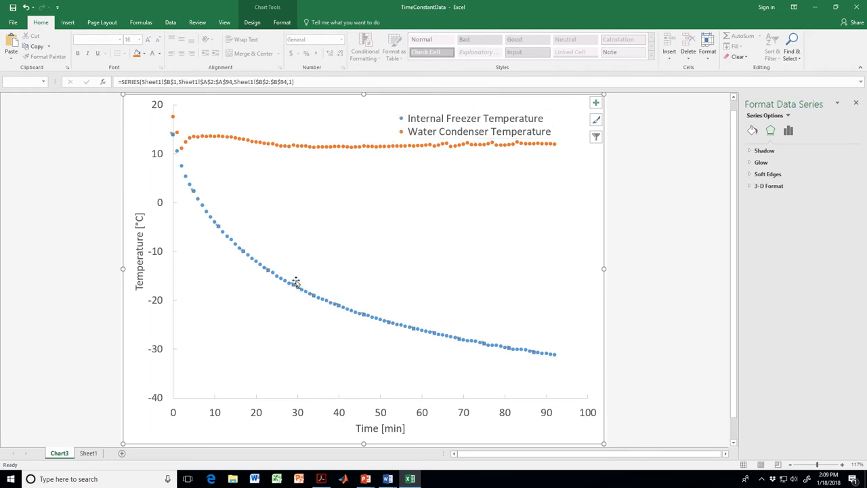
left_click(752, 130)
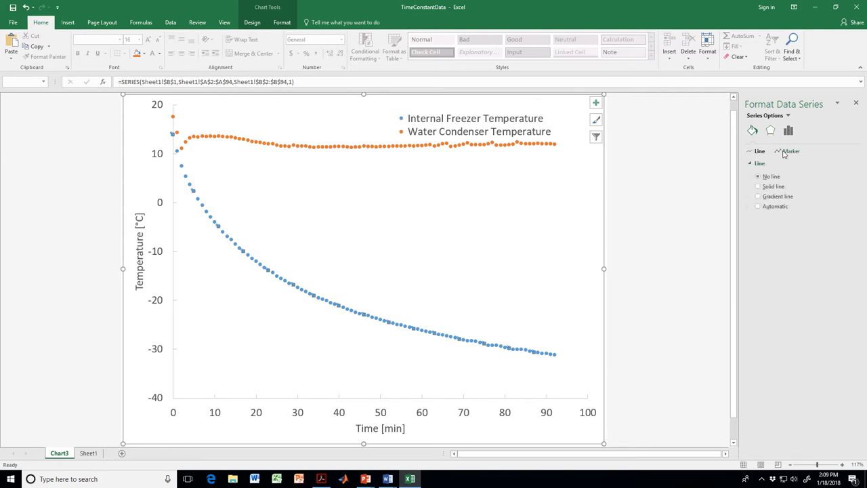
left_click(790, 151)
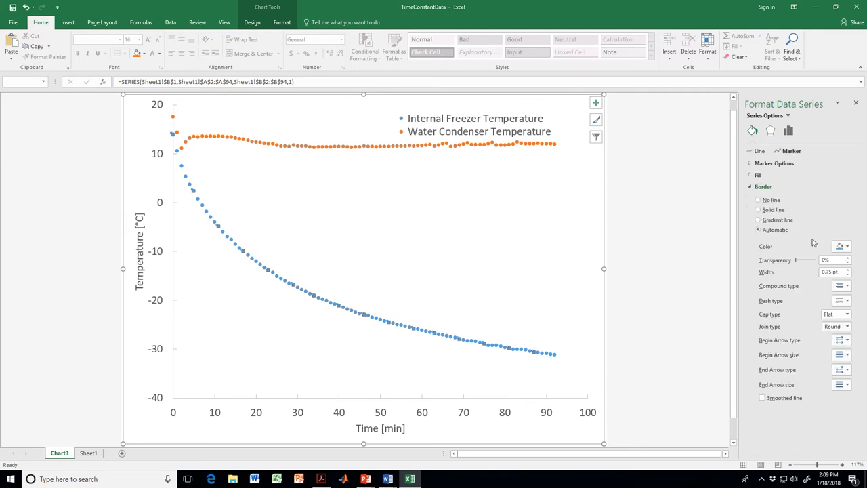
left_click(841, 246)
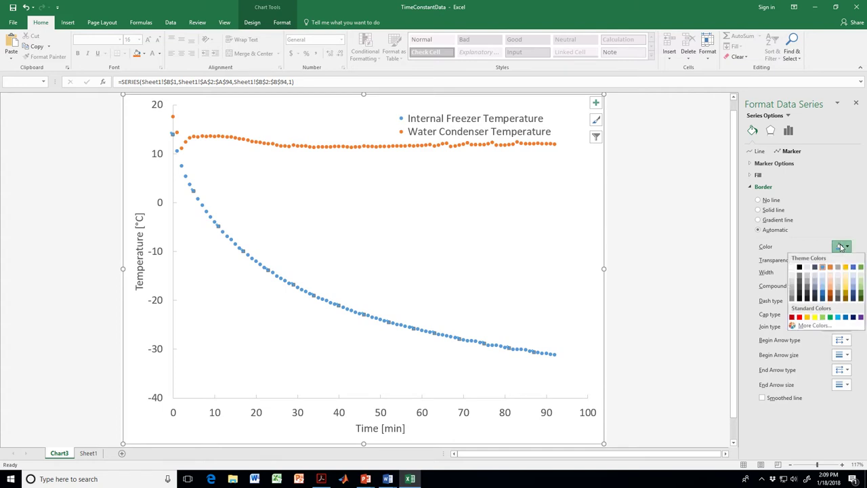
left_click(814, 266)
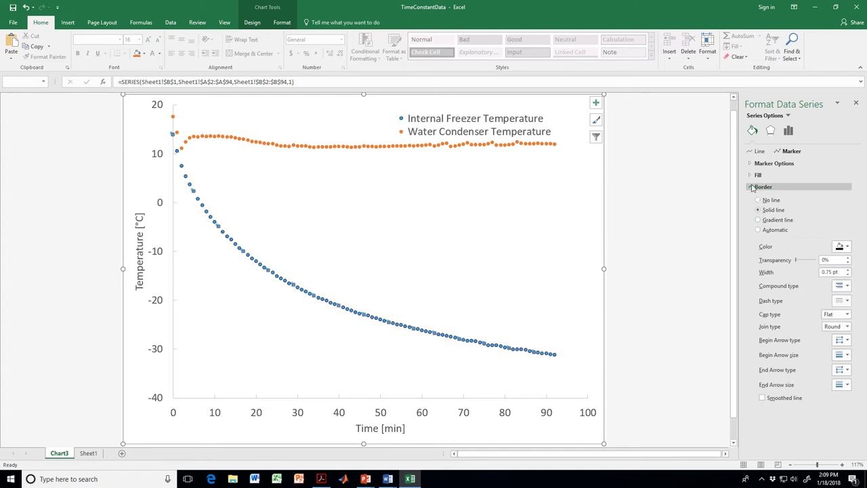
Fill the Internal Freezer Temperature markers with solid black.
left_click(752, 186)
left_click(754, 175)
left_click(842, 254)
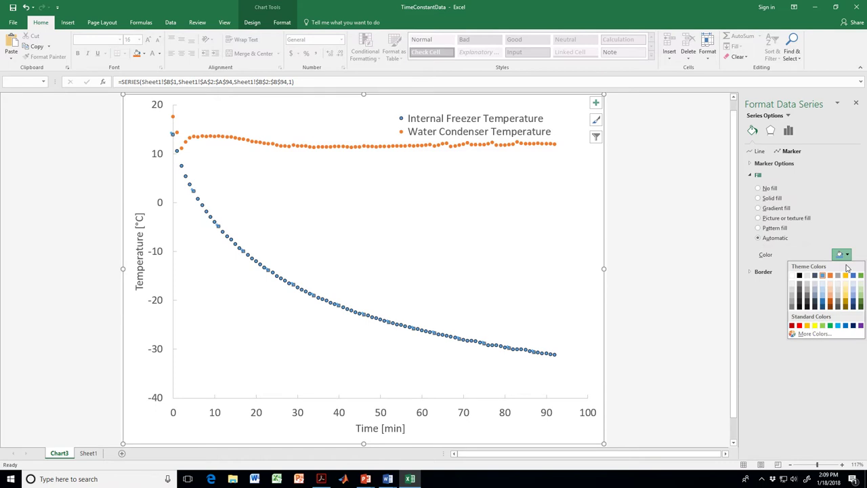
left_click(800, 275)
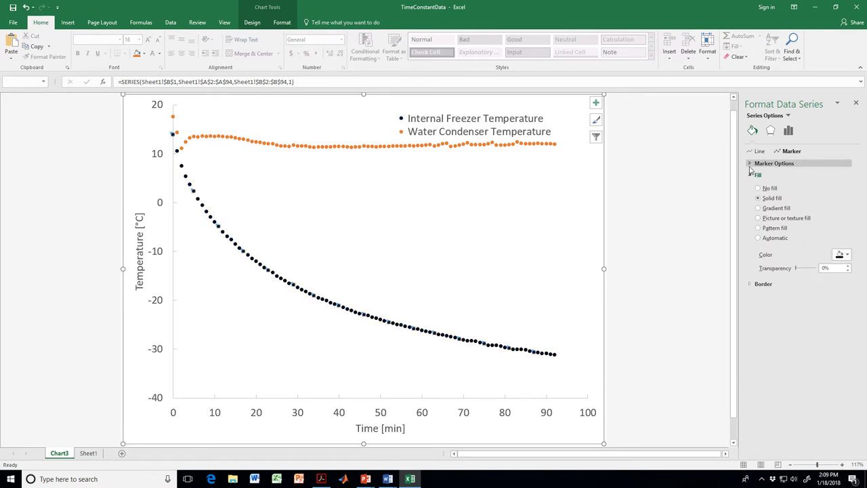
Keep the circle marker type for the Internal Freezer Temperature series and set the marker size to 7.
left_click(753, 174)
left_click(752, 163)
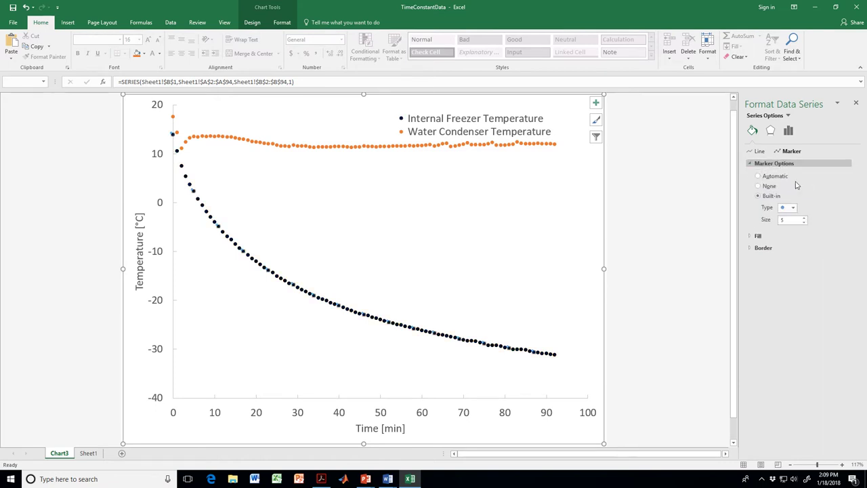
left_click(794, 208)
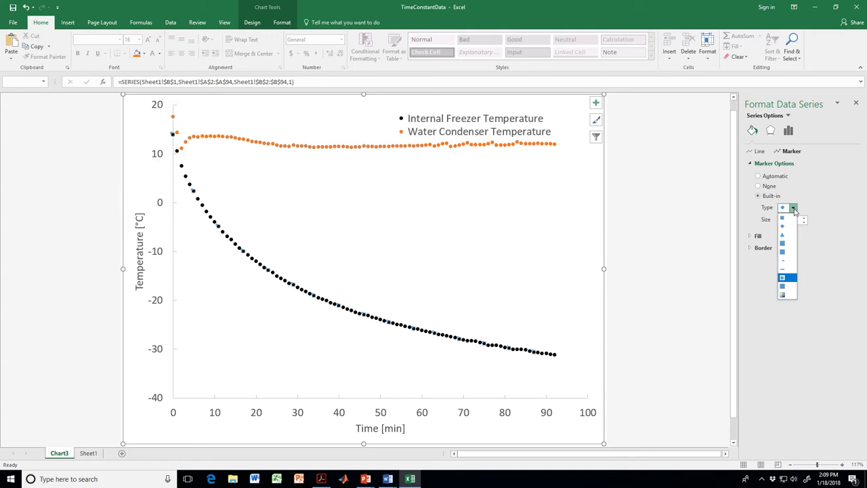
left_click(793, 209)
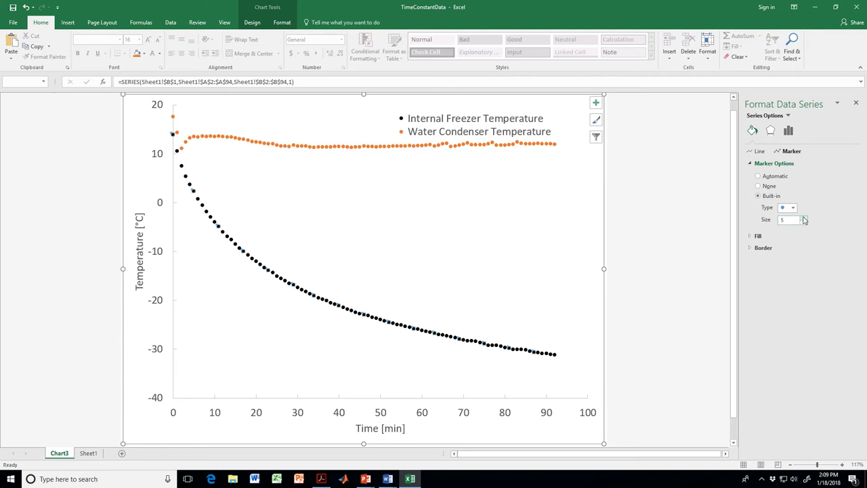
left_click(805, 218)
left_click(804, 218)
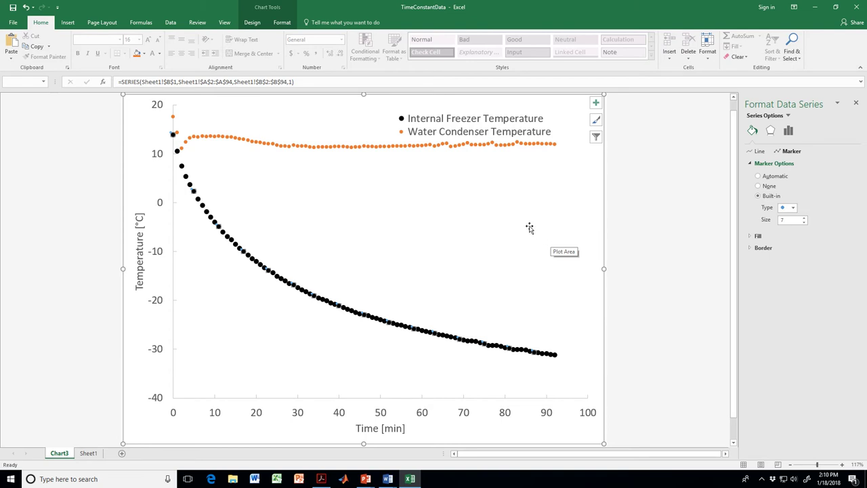
Change the Water Condenser Temperature markers to triangles and set their size to 7.
left_click(437, 146)
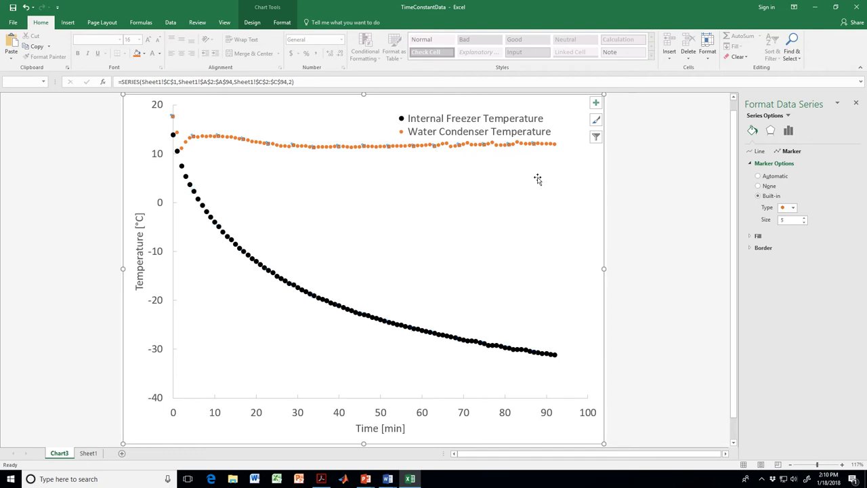
left_click(793, 208)
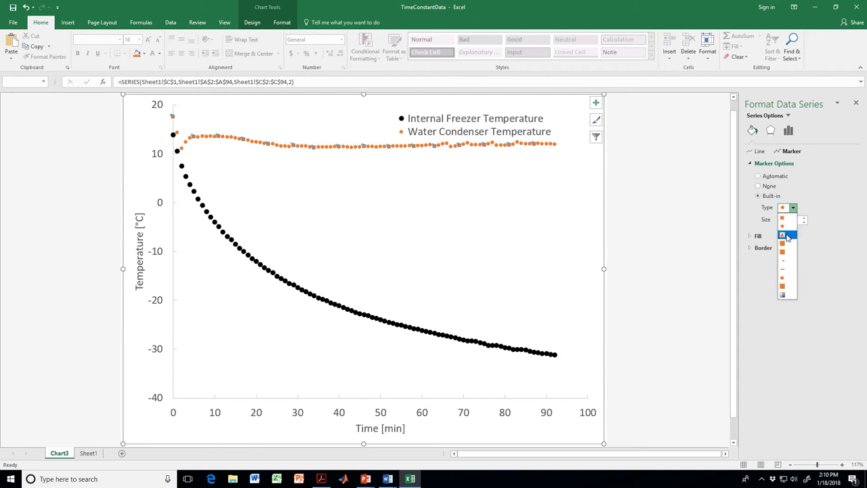
left_click(789, 236)
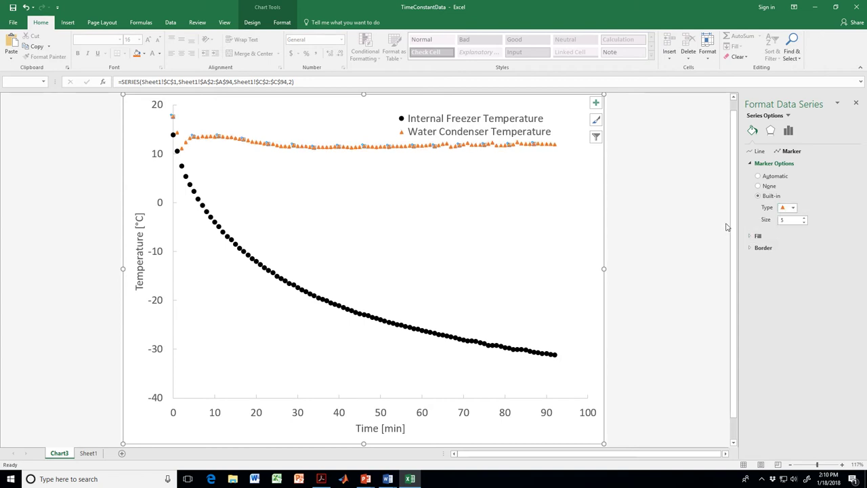
left_click(806, 218)
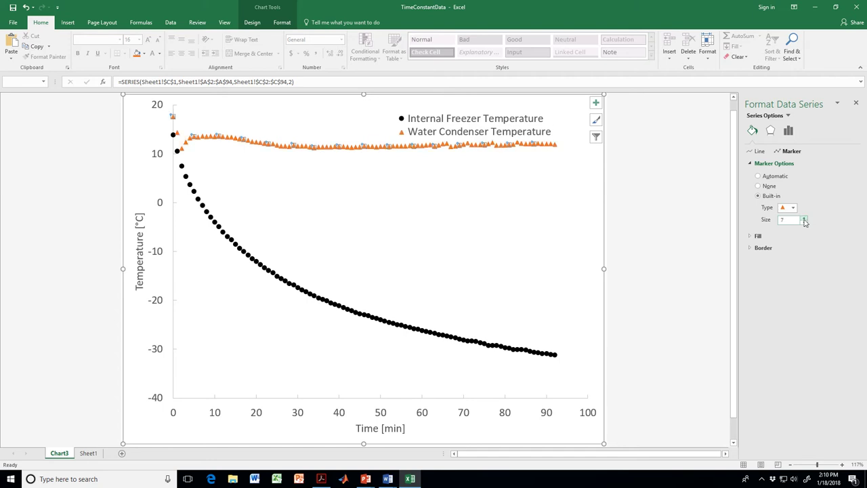
Set the Water Condenser Temperature markers to No fill.
left_click(750, 164)
left_click(758, 175)
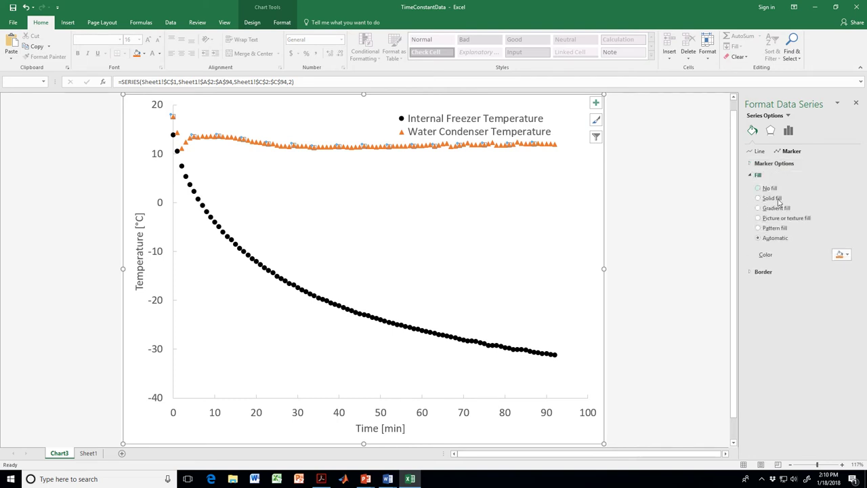
left_click(758, 188)
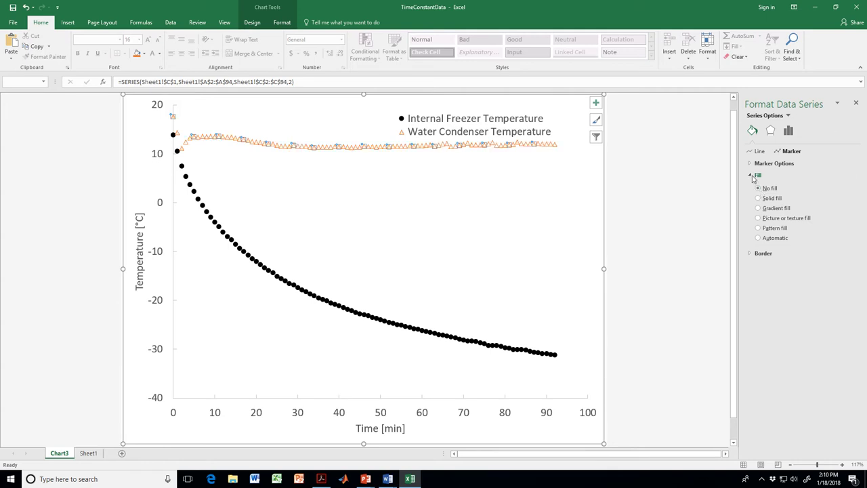
left_click(754, 175)
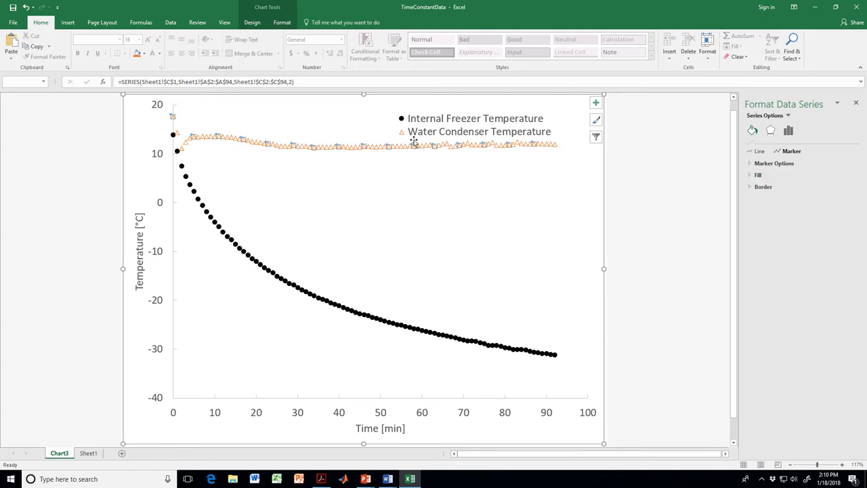
Set the border colour of the Water Condenser Temperature triangle markers to black.
left_click(754, 187)
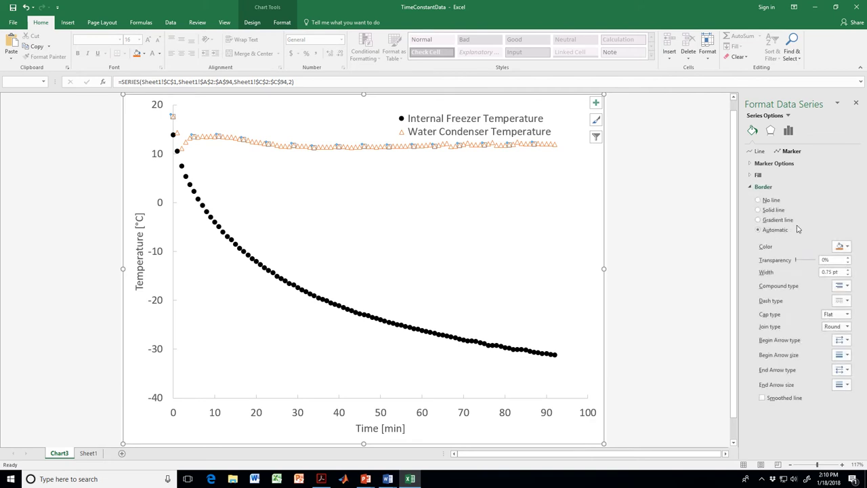
left_click(839, 246)
left_click(800, 267)
left_click(750, 188)
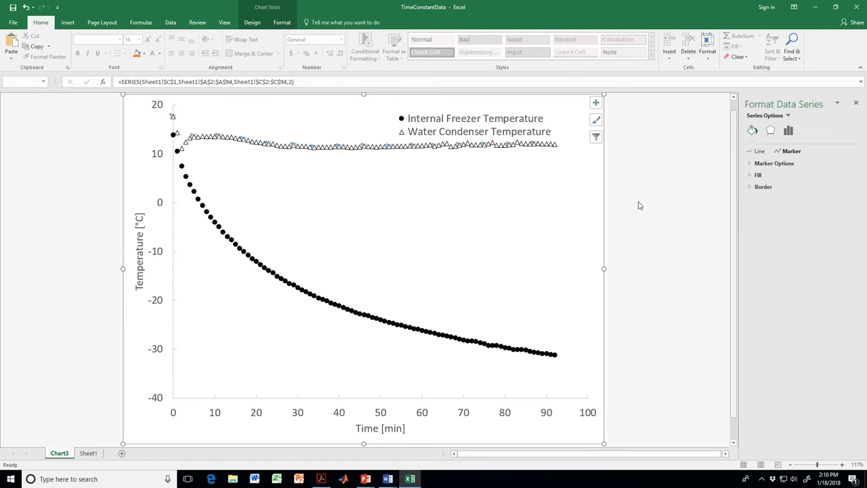
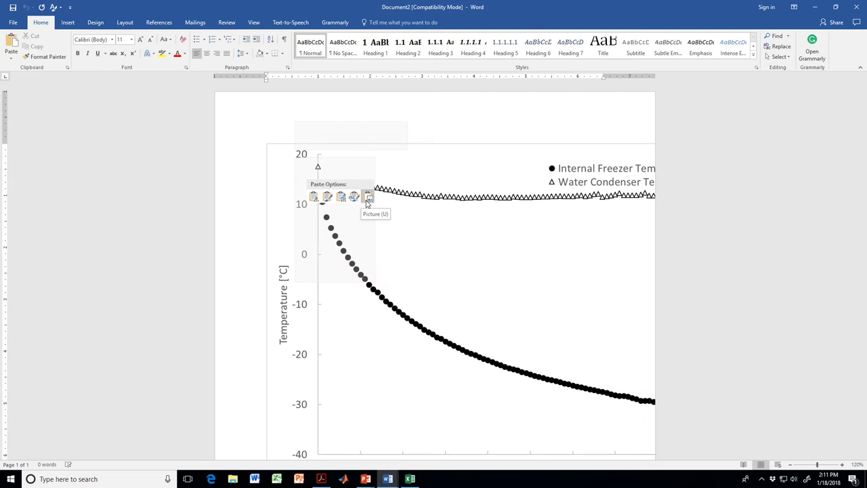
Paste the copied chart into the Word document as a picture and set the picture's width to 4 inches.
left_click(368, 197)
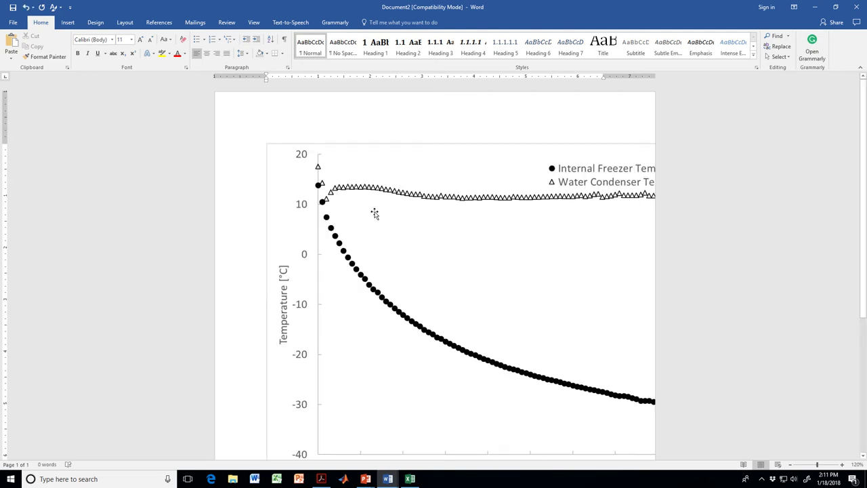
left_click(374, 203)
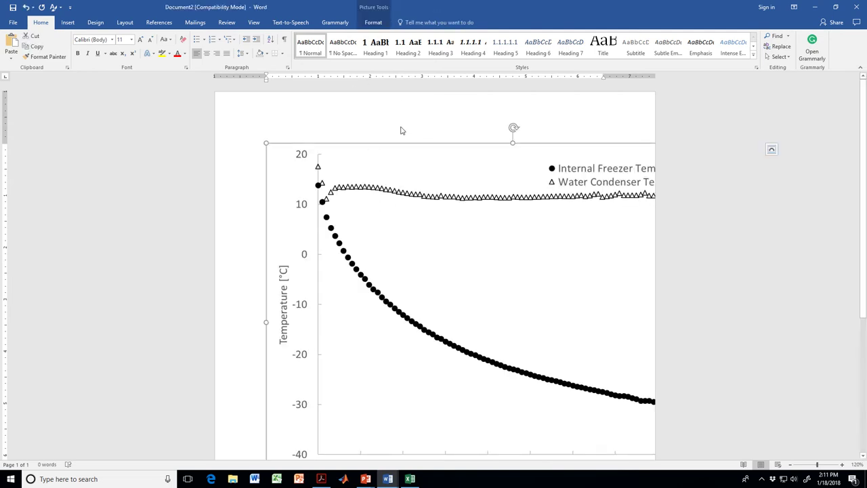
left_click(373, 22)
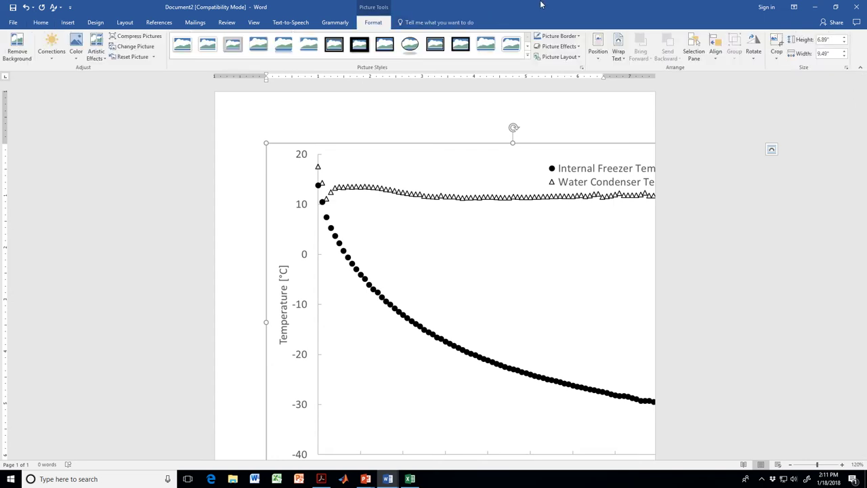
left_click(831, 57)
type("4")
key("Return")
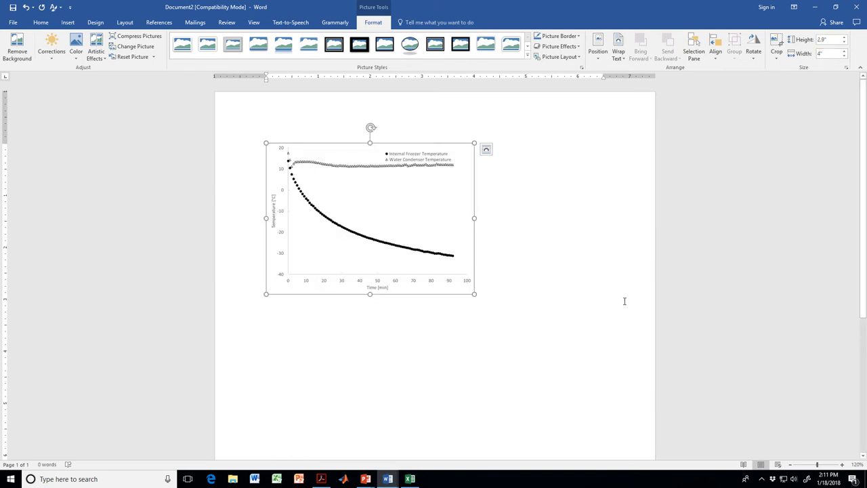
left_click(597, 274)
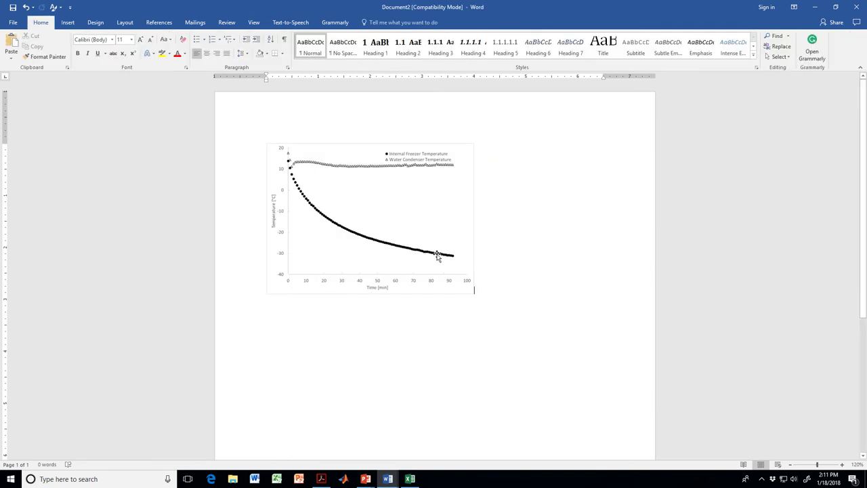
scroll(479, 252, "down", 4)
scroll(459, 275, "up", 4)
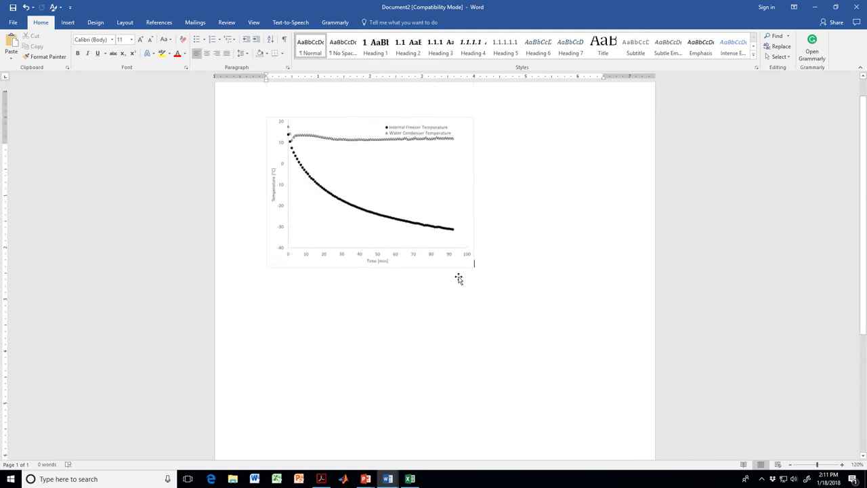
left_click(458, 258)
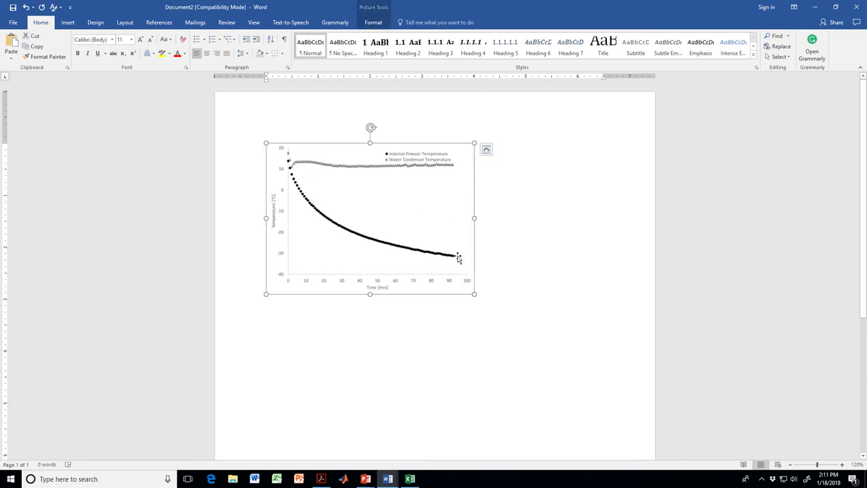
left_click(499, 271)
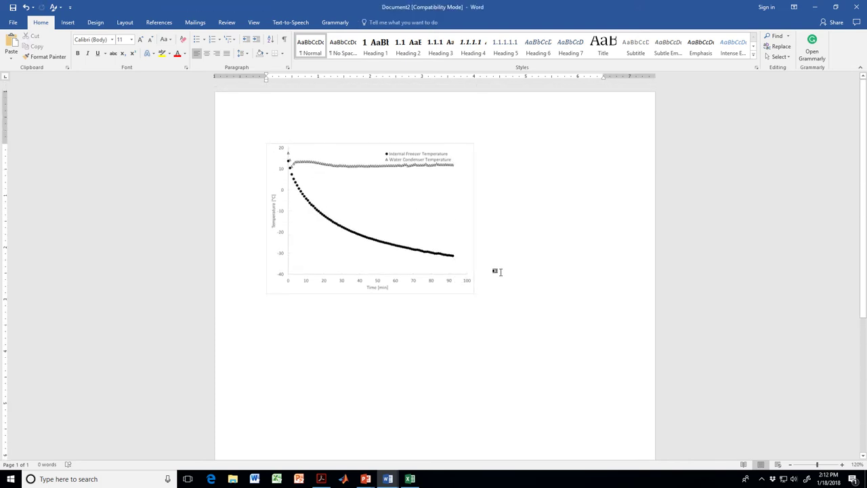
scroll(500, 271, "down", 1)
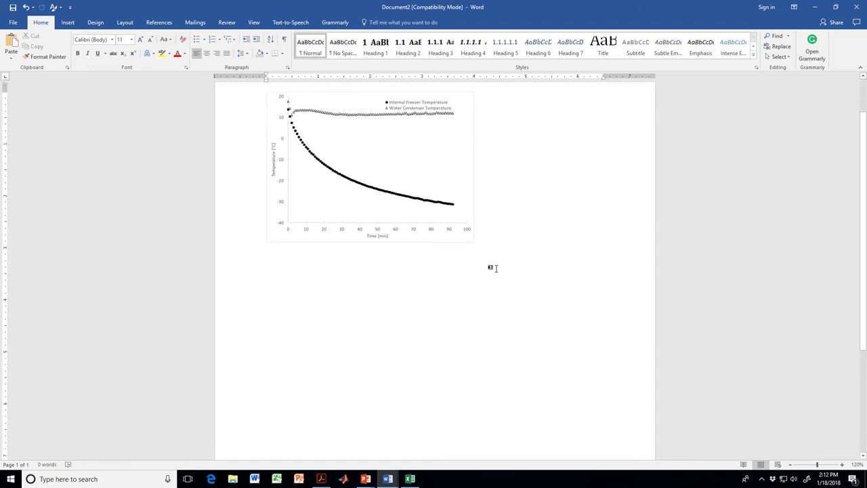
scroll(497, 269, "up", 1)
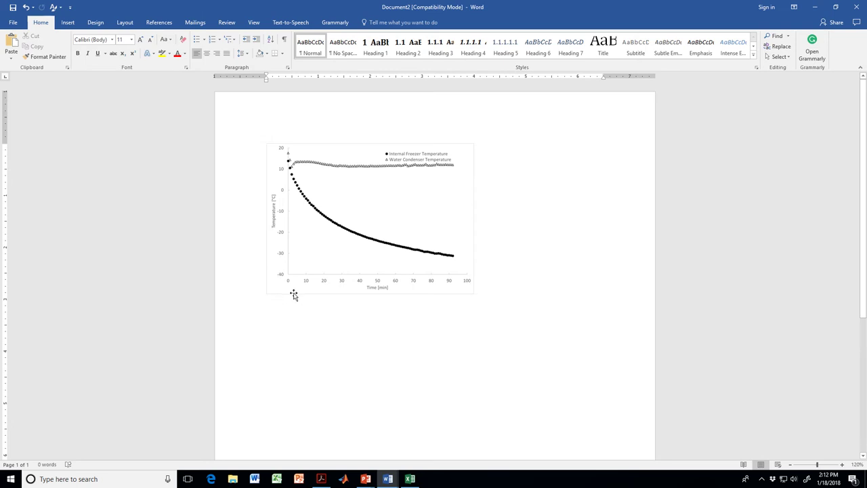
Enlarge the page to 200% and examine the inserted chart picture's markers, axes, legend and outer border.
left_click(843, 465)
left_click(843, 465)
left_click(843, 465)
left_click(844, 465)
left_click(843, 465)
left_click(843, 465)
left_click(843, 465)
left_click(843, 465)
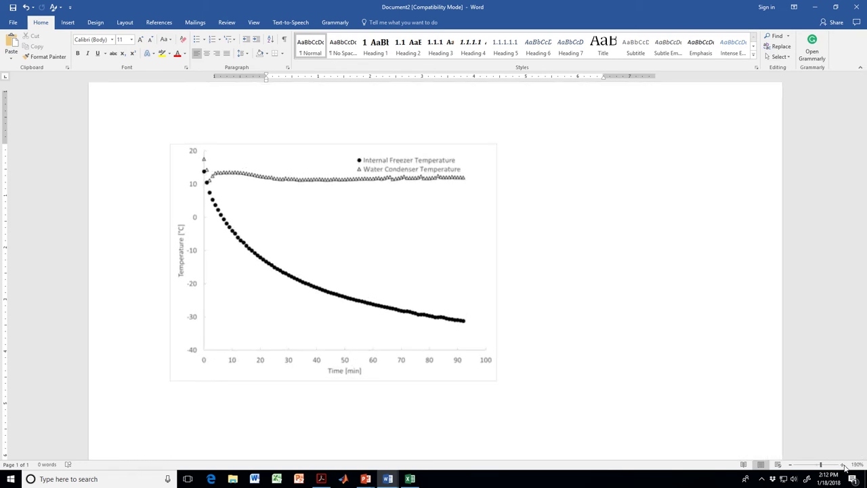
scroll(438, 293, "down", 3)
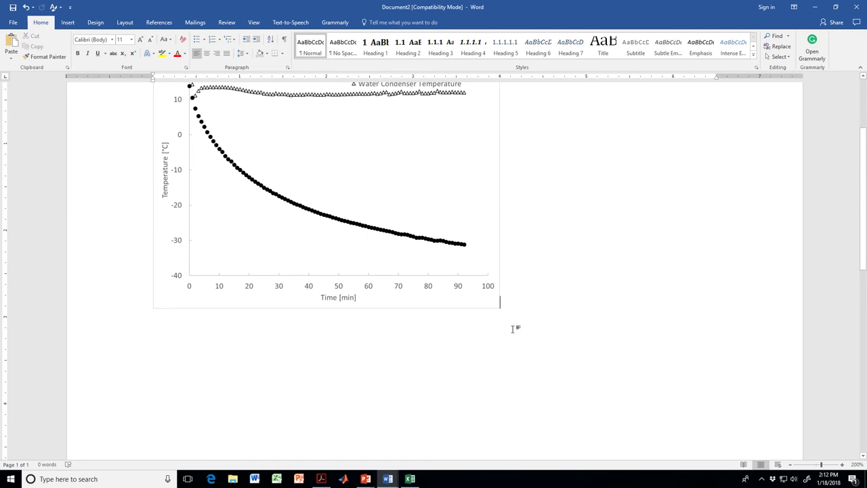
scroll(511, 319, "up", 3)
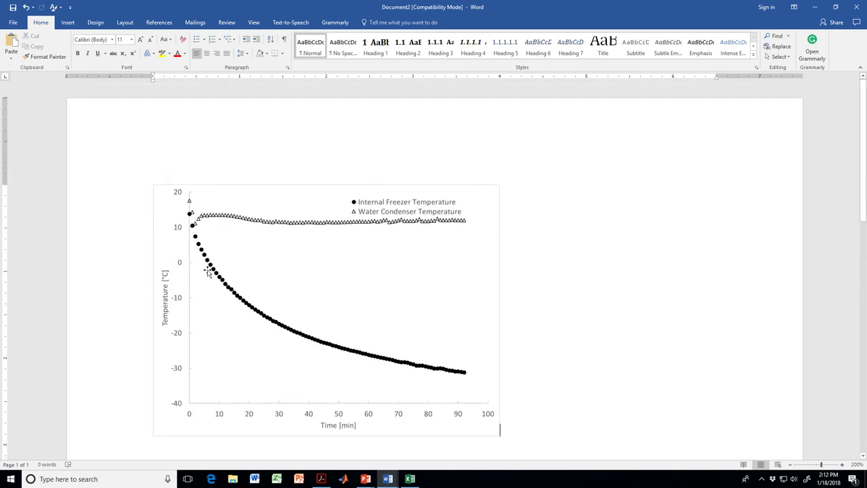
scroll(374, 220, "down", 2)
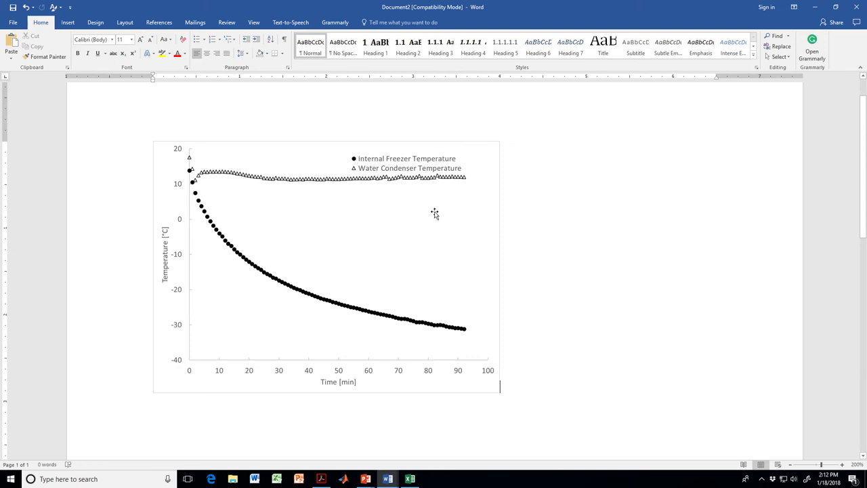
Switch to the TimeConstantData workbook in Excel and set the chart area's shape outline to No Outline.
left_click(414, 479)
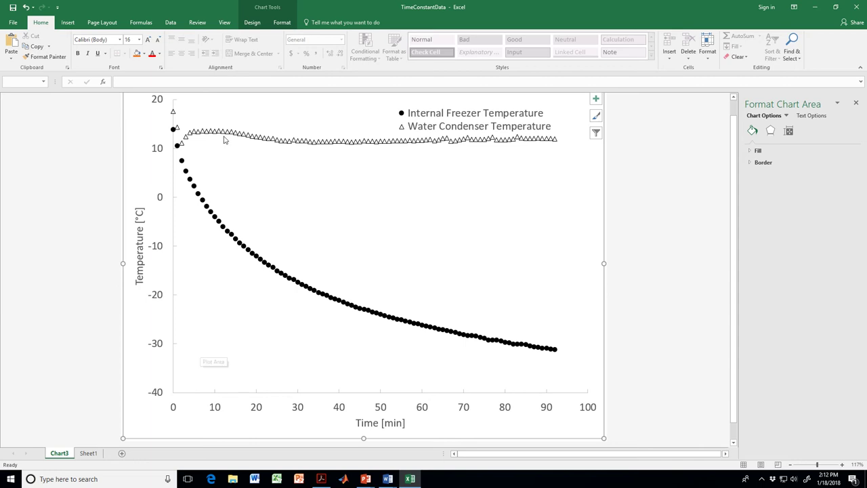
left_click(283, 24)
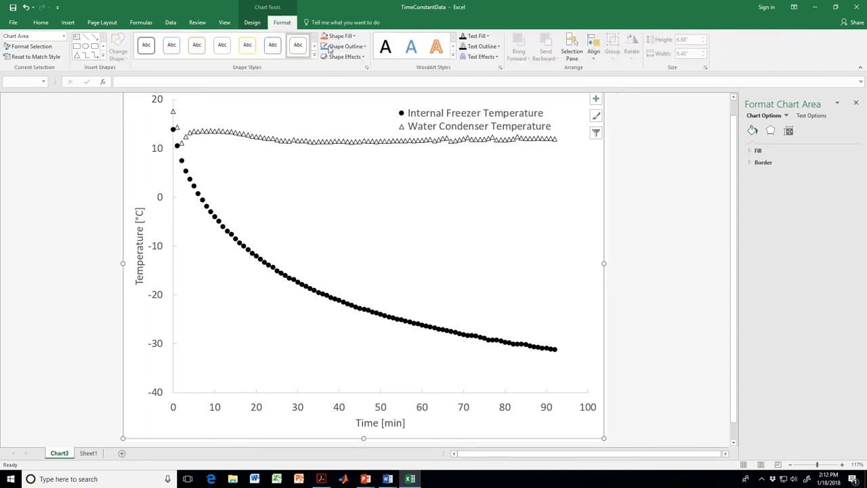
left_click(365, 46)
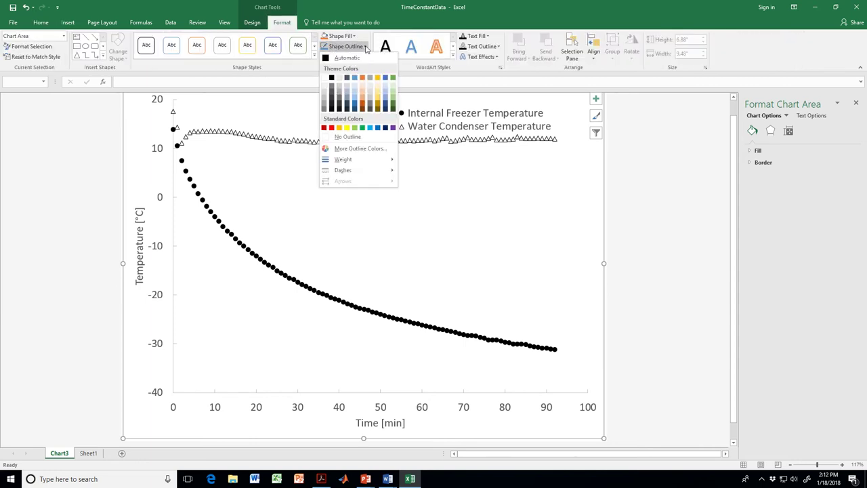
left_click(348, 138)
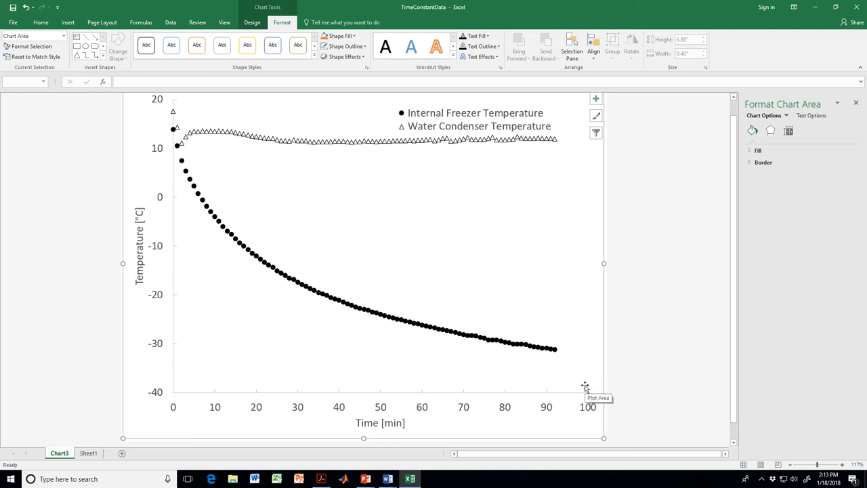
scroll(586, 387, "up", 1)
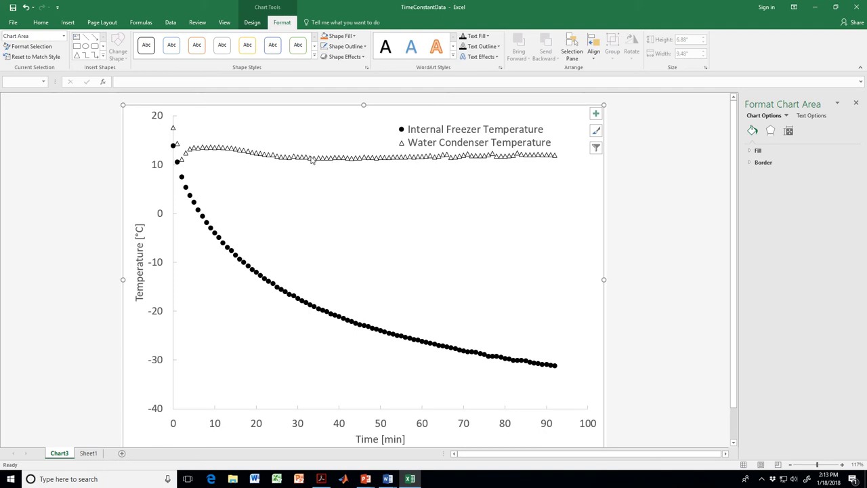
Plot the Water Condenser Temperature series on the secondary axis.
mouse_move(313, 160)
left_click(369, 157)
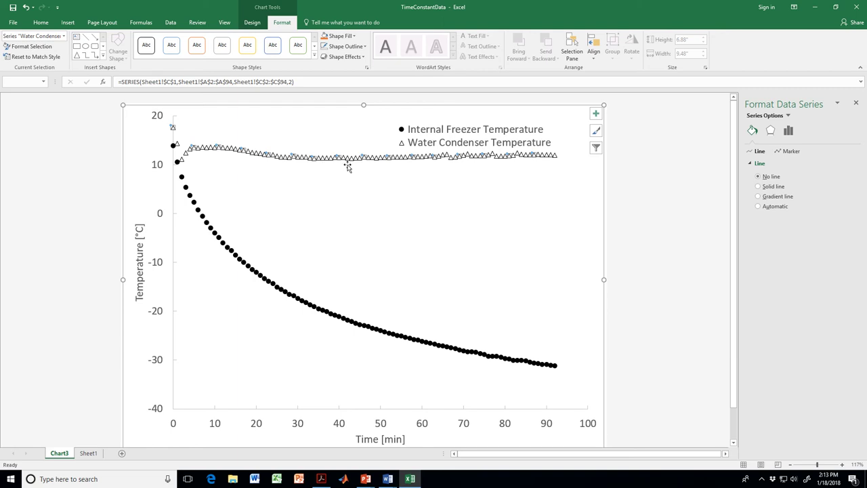
left_click(789, 151)
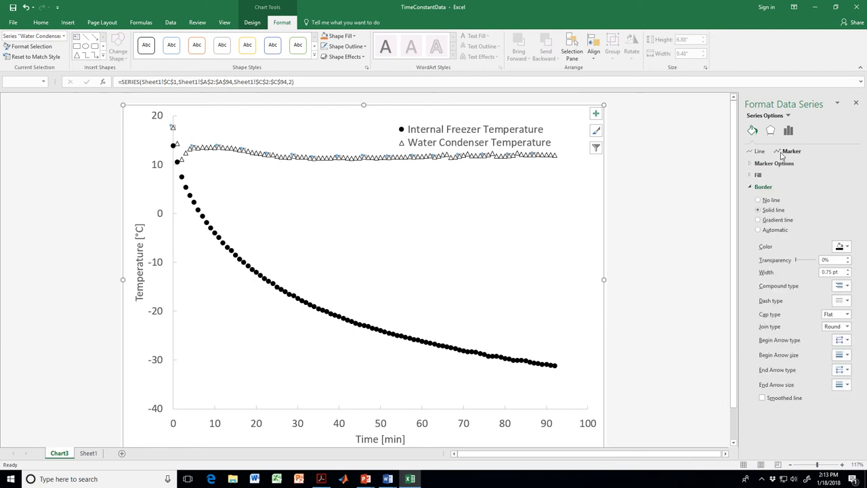
left_click(788, 130)
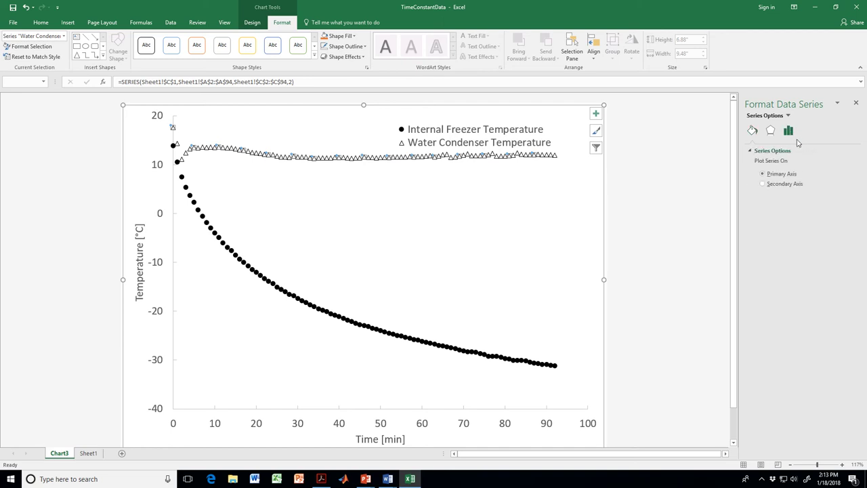
left_click(767, 185)
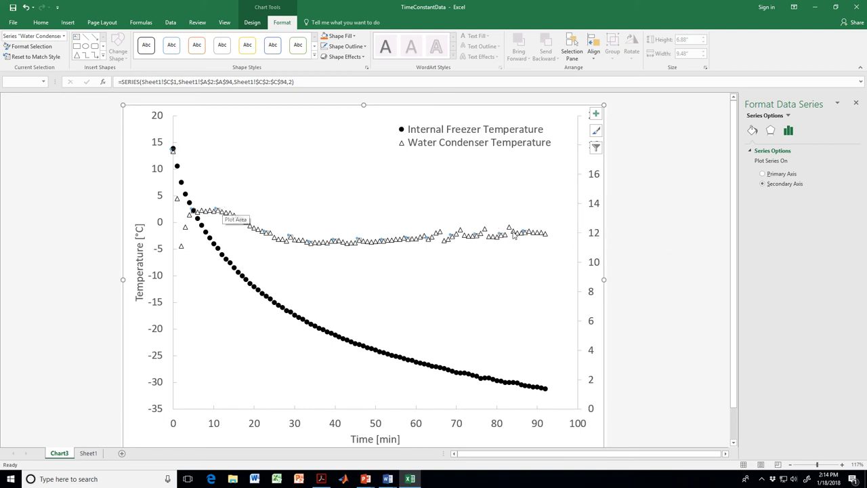
Set the secondary vertical axis bounds to minimum -35 and maximum 20, with a major unit of 5.
mouse_move(501, 229)
left_click(597, 267)
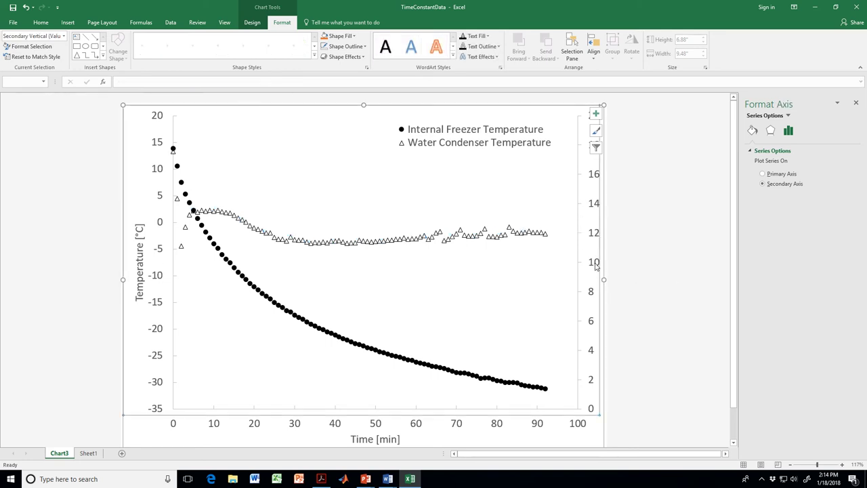
left_click(754, 133)
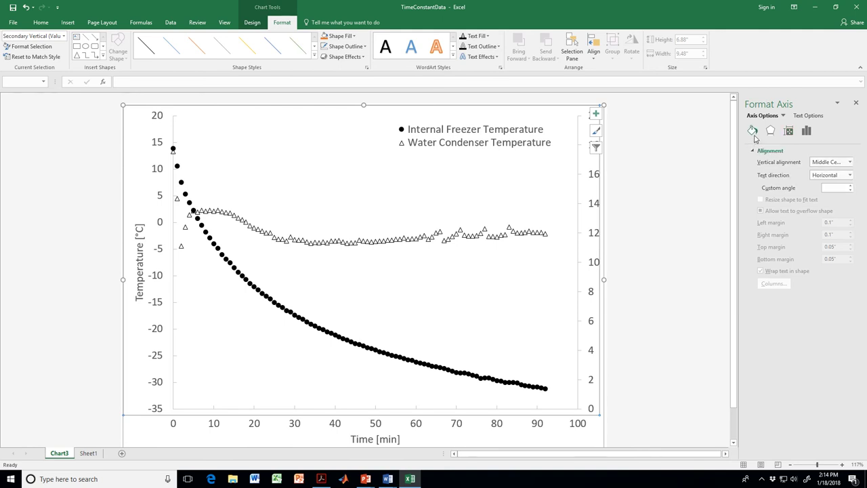
left_click(807, 131)
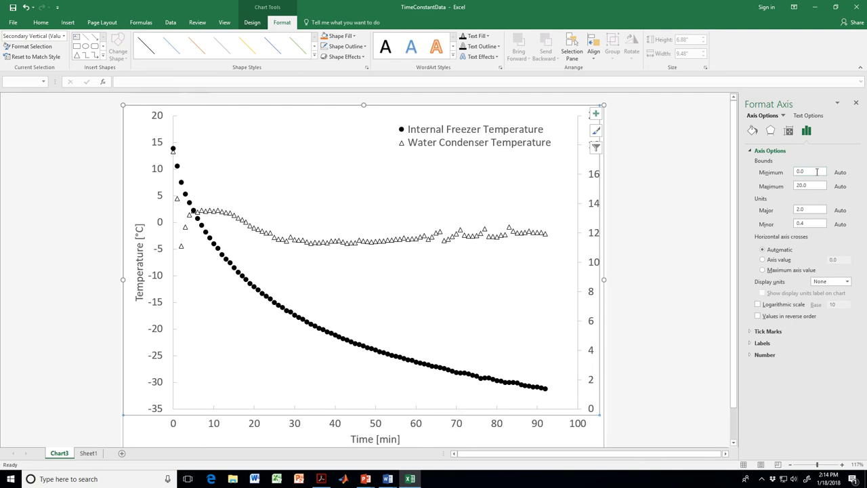
left_click(817, 172)
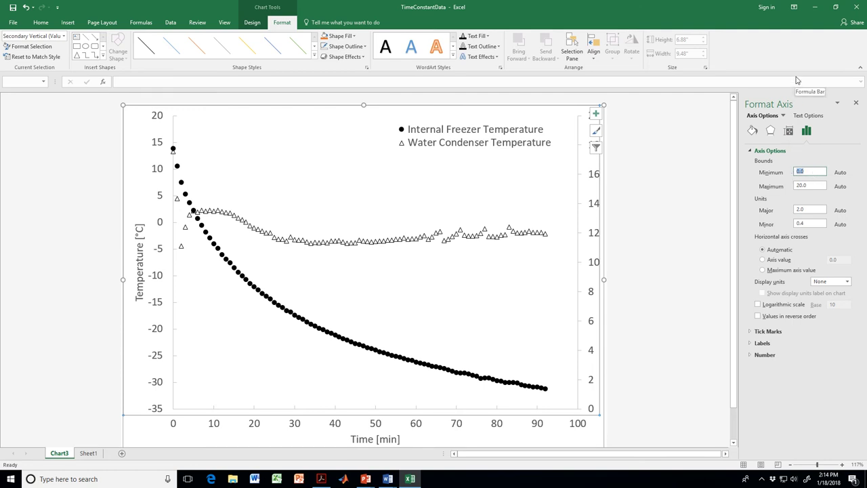
key("Tab")
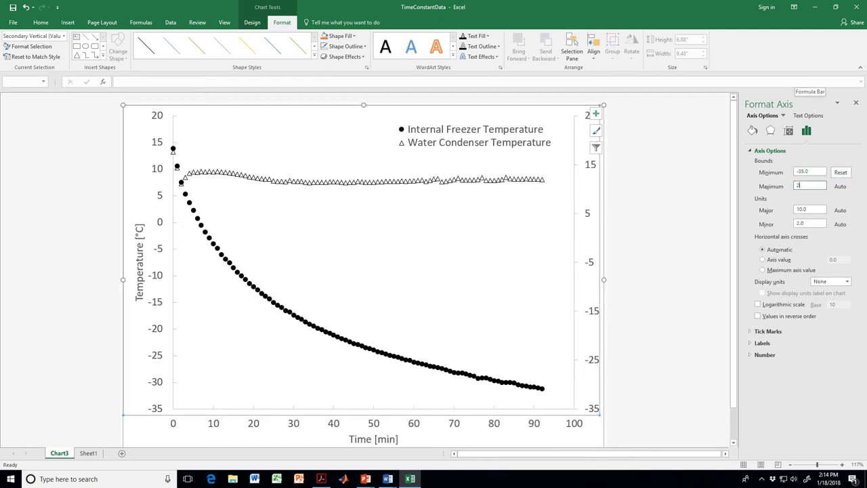
key("Tab")
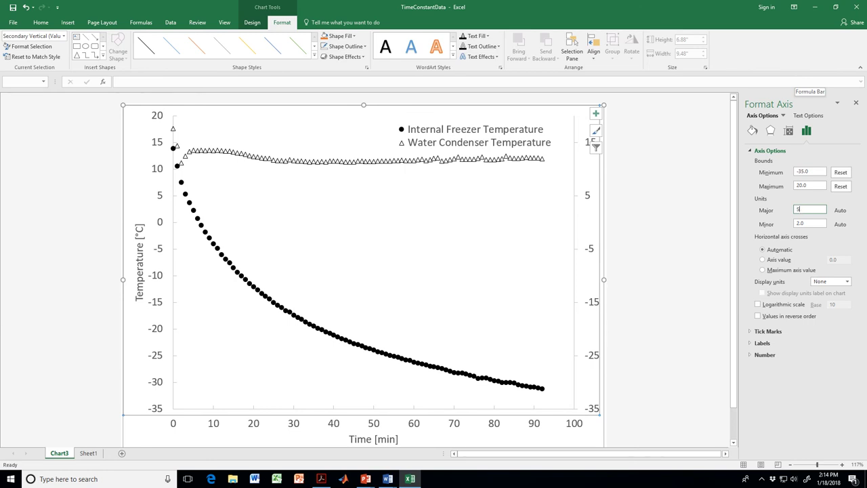
key("Tab")
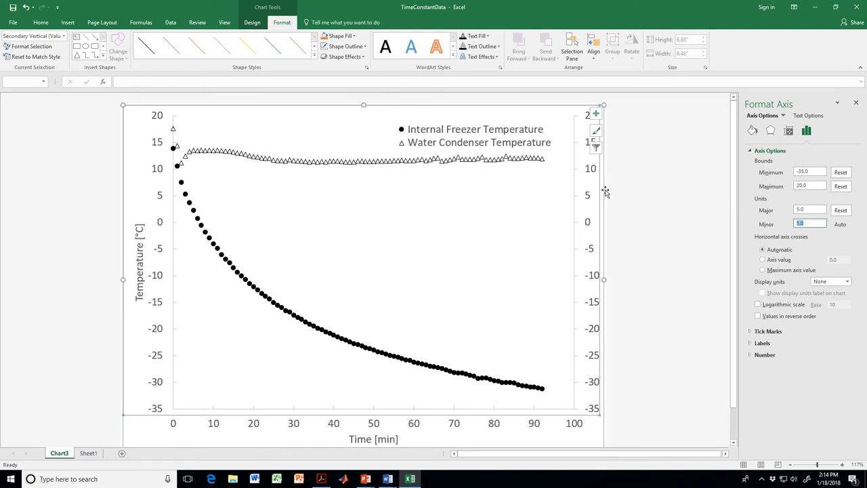
Set the secondary vertical axis major tick marks to Inside.
left_click(752, 151)
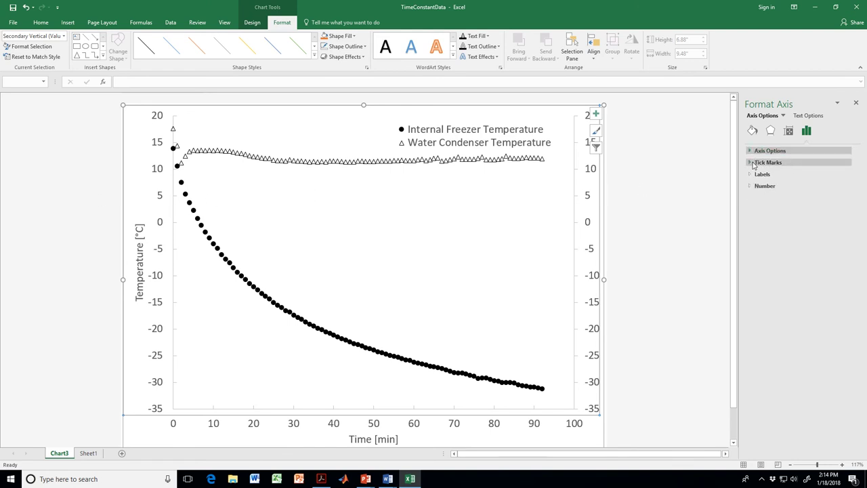
left_click(754, 163)
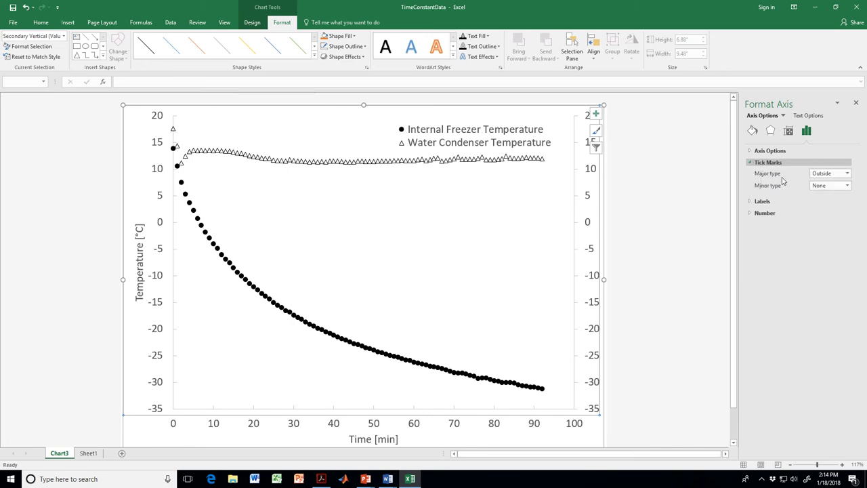
left_click(840, 177)
left_click(830, 191)
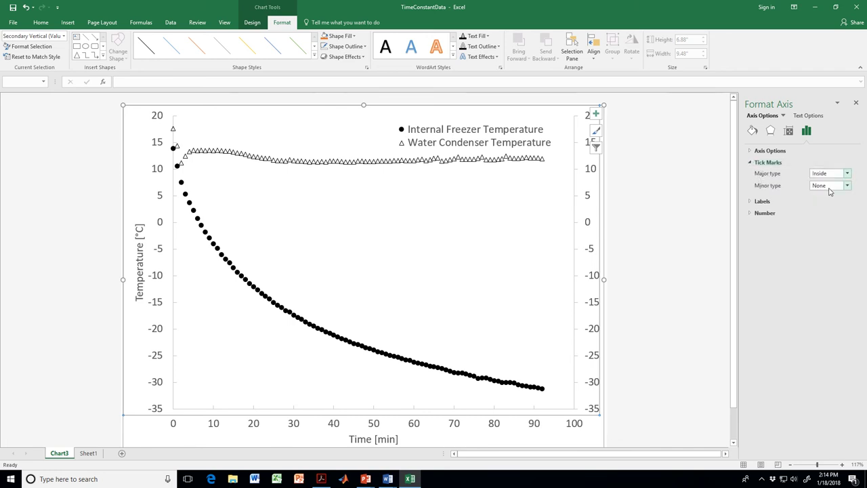
left_click(757, 166)
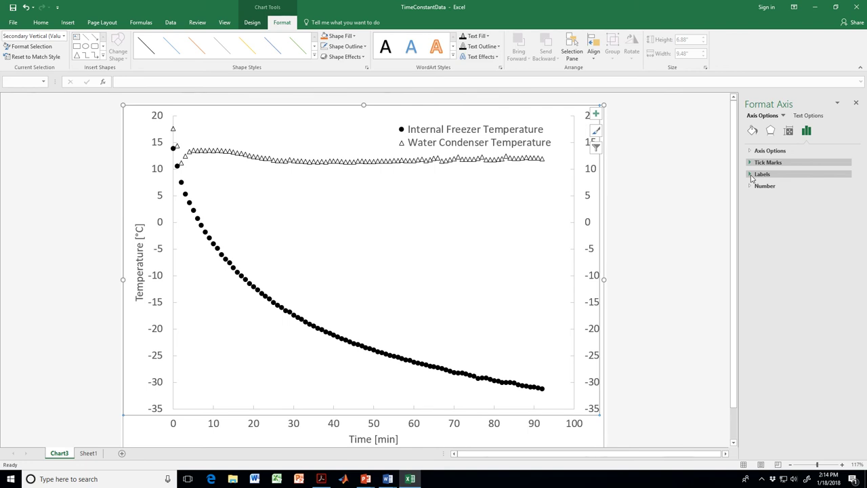
Set the label position of the secondary vertical axis to None.
left_click(752, 176)
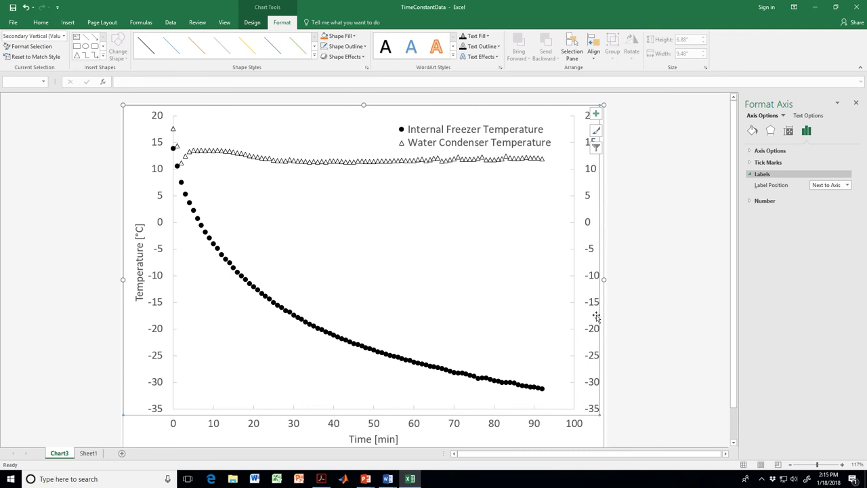
left_click(847, 185)
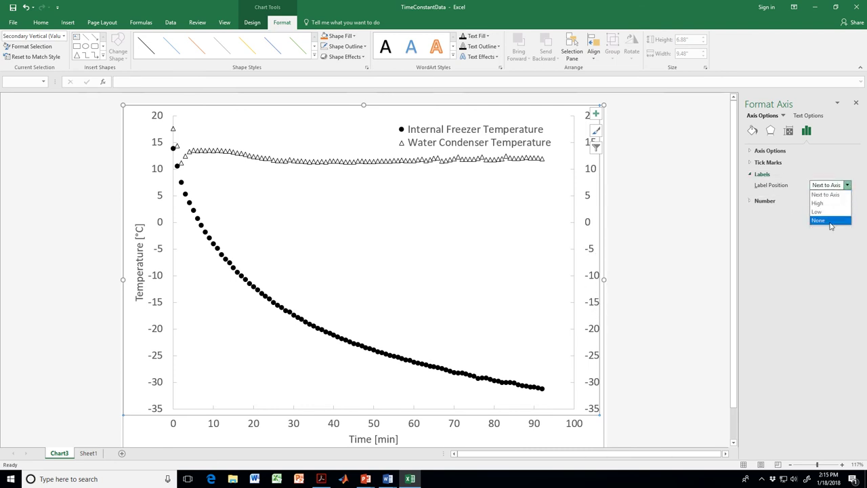
left_click(832, 221)
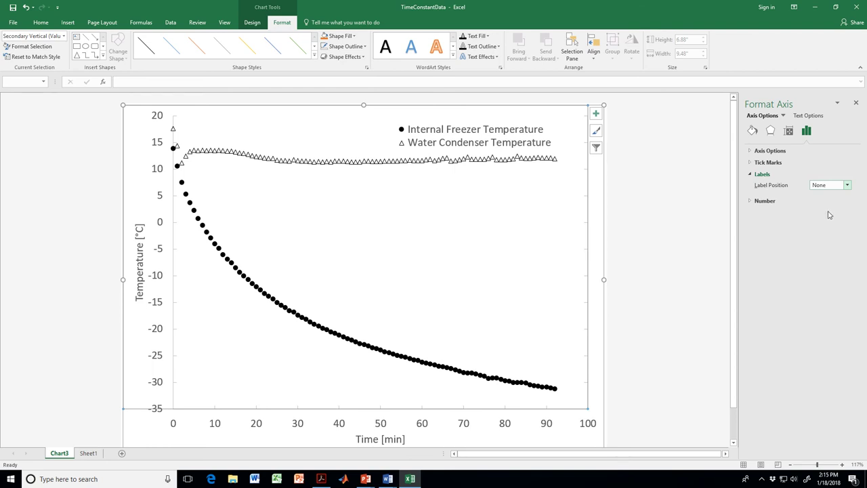
left_click(763, 175)
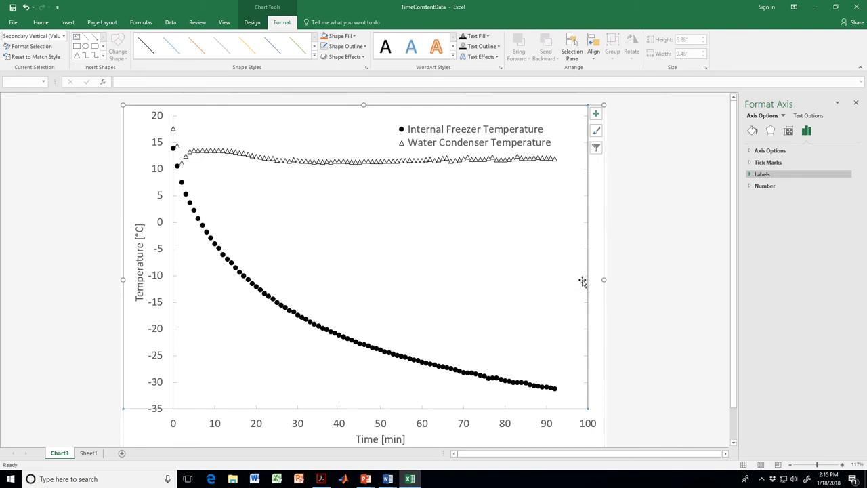
Add a secondary horizontal axis to the temperature chart.
left_click(431, 299)
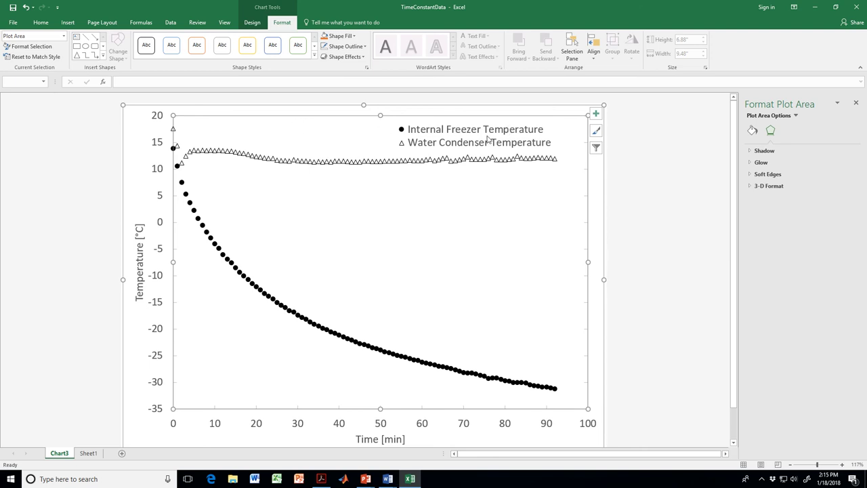
left_click(596, 115)
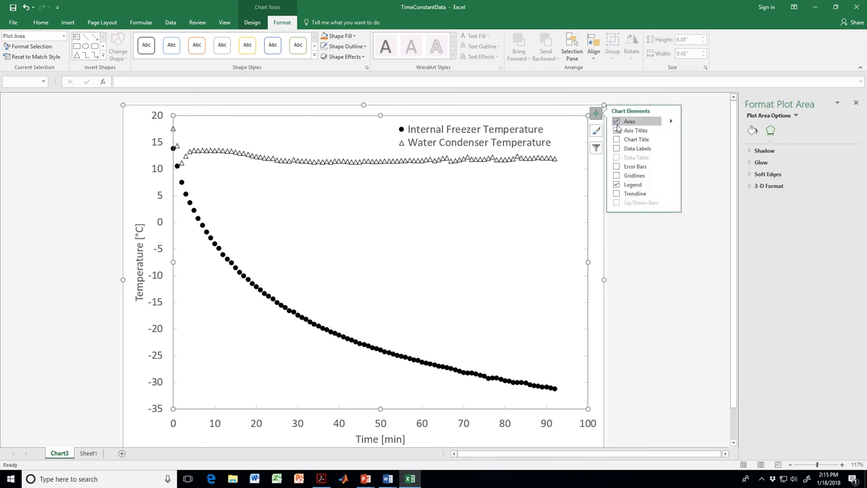
left_click(671, 122)
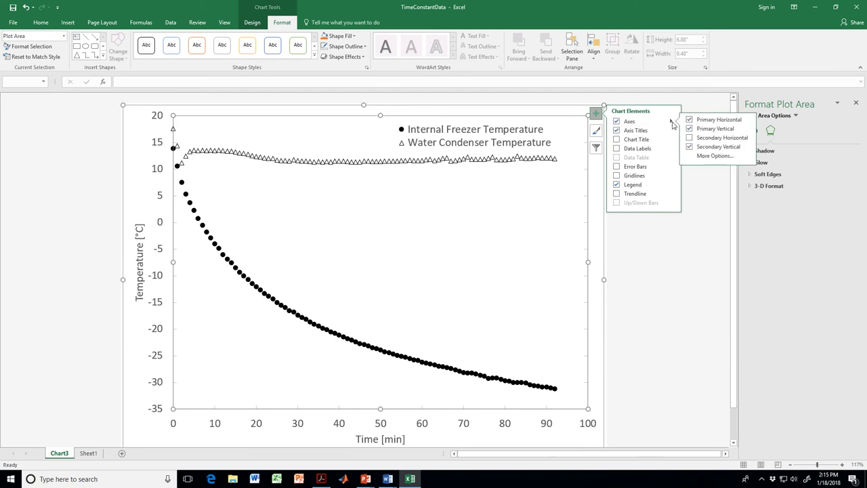
left_click(690, 138)
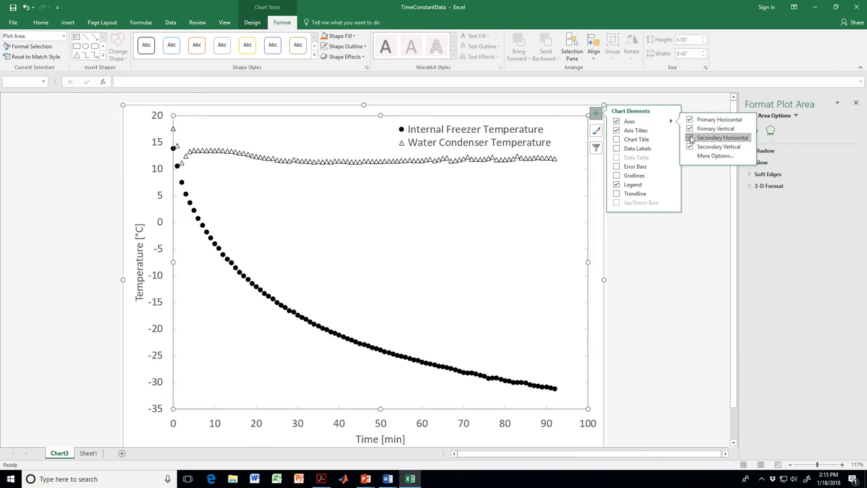
left_click(596, 114)
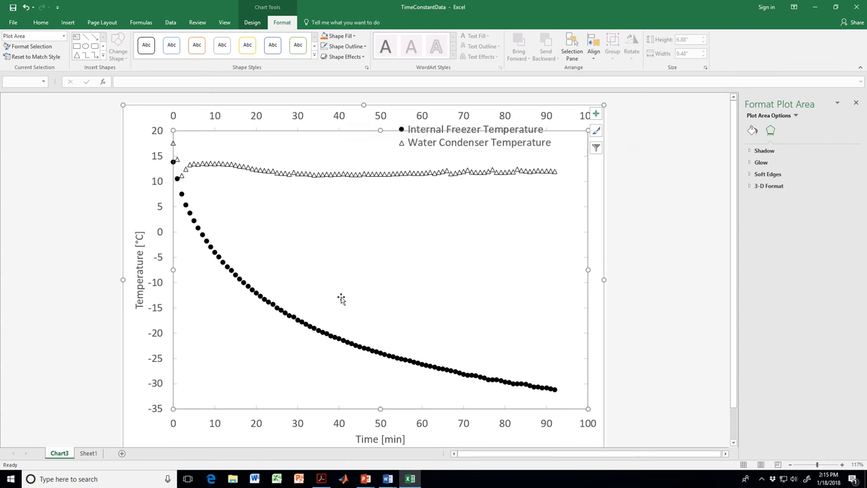
Set the secondary horizontal axis major tick marks to Inside.
left_click(383, 118)
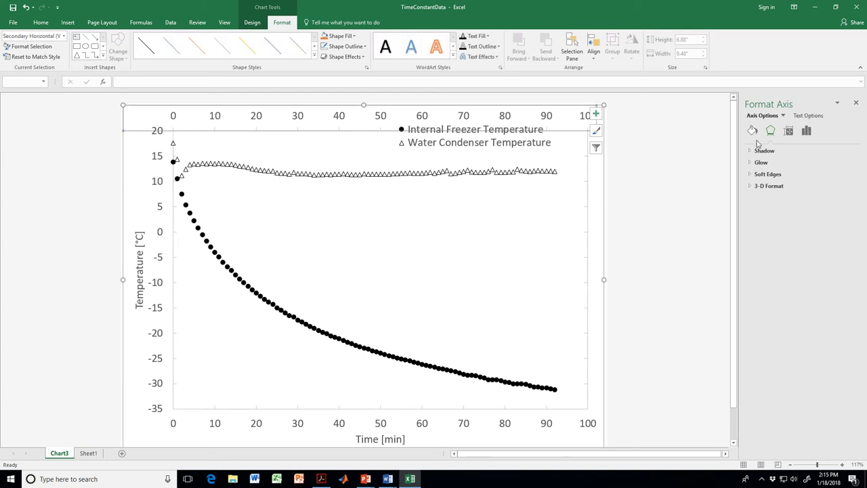
left_click(806, 132)
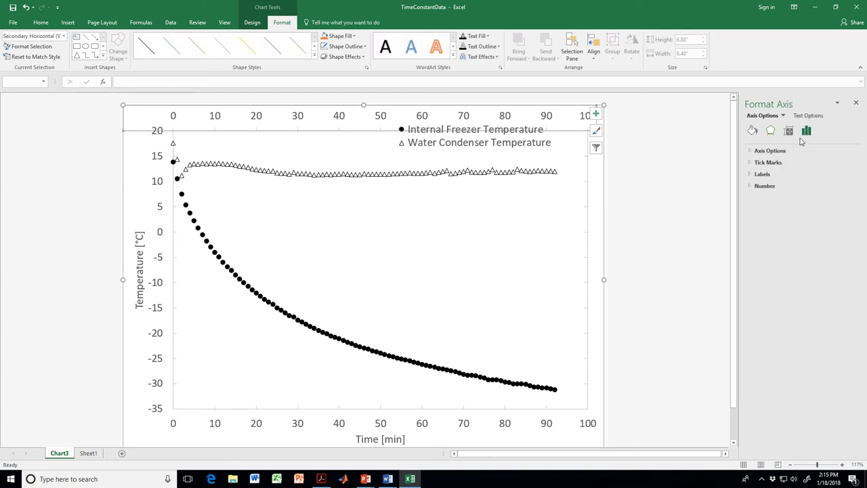
left_click(761, 163)
left_click(834, 174)
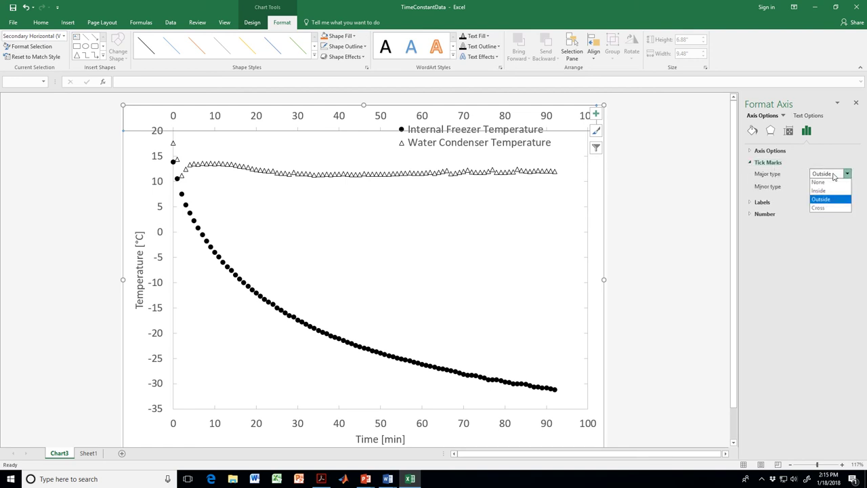
left_click(828, 192)
left_click(749, 163)
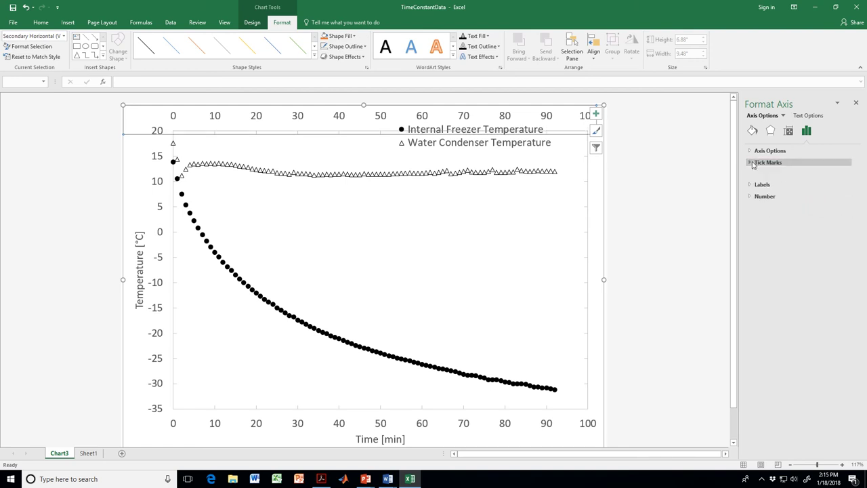
Set the label position of the secondary horizontal axis to None.
left_click(754, 175)
left_click(826, 185)
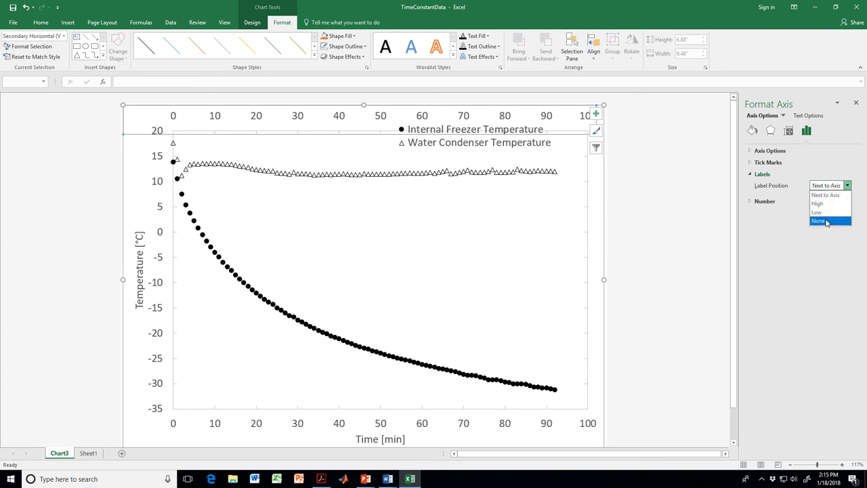
left_click(820, 221)
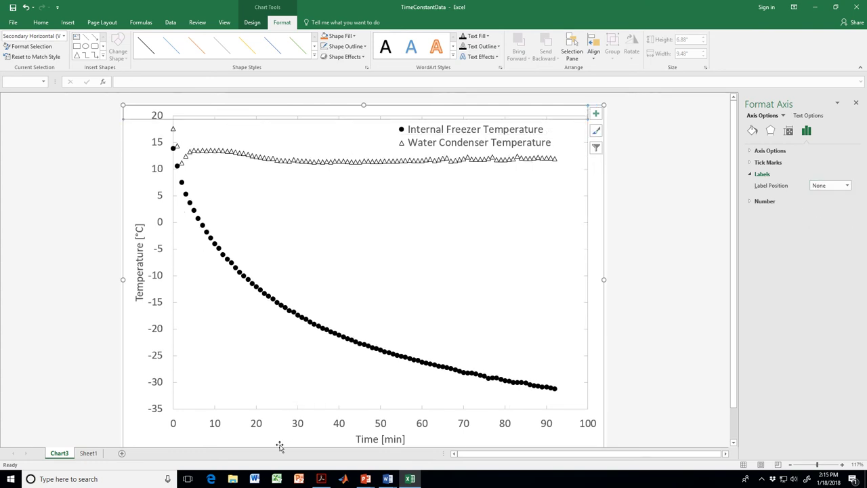
Copy the whole chart and paste it as a picture below the existing chart in the Word file Document2.
left_click(174, 437)
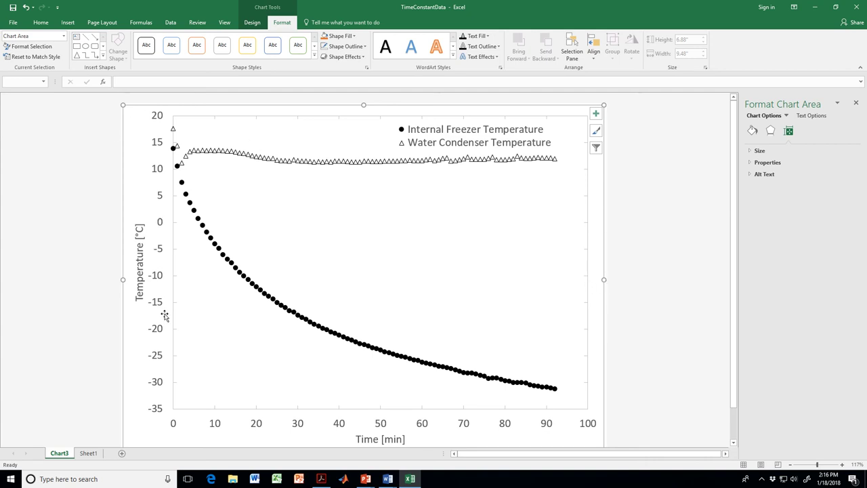
scroll(405, 314, "down", 1)
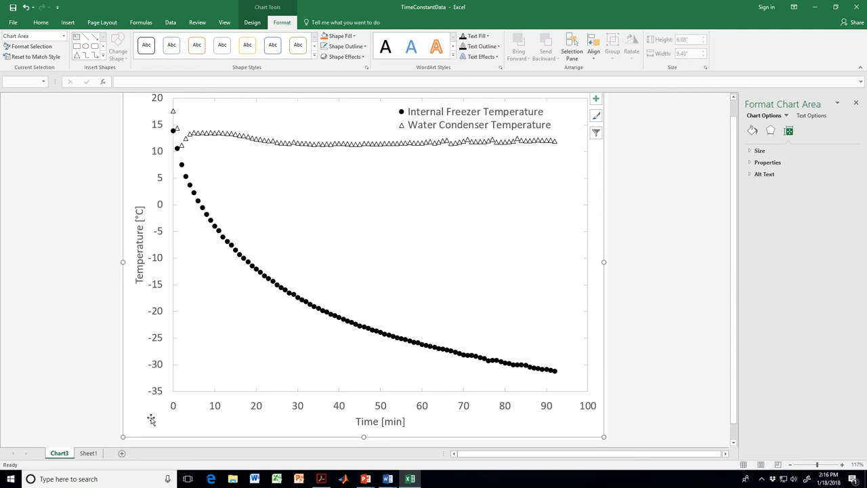
mouse_move(391, 476)
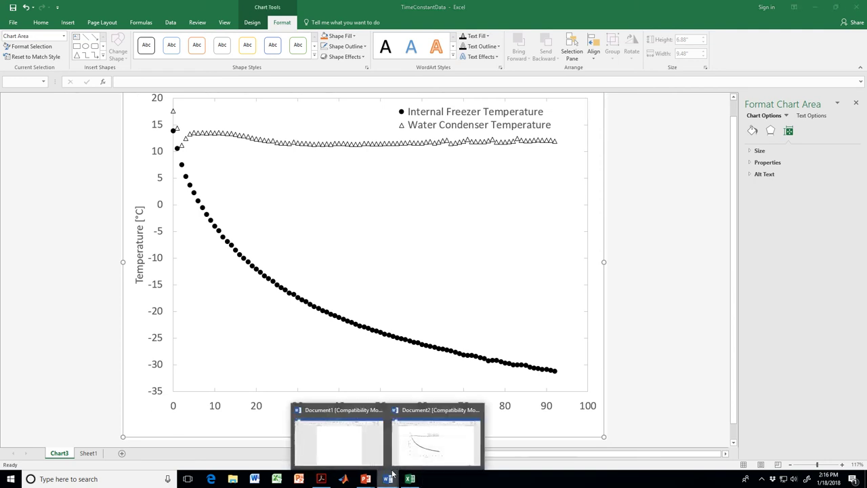
left_click(419, 458)
scroll(425, 420, "down", 3)
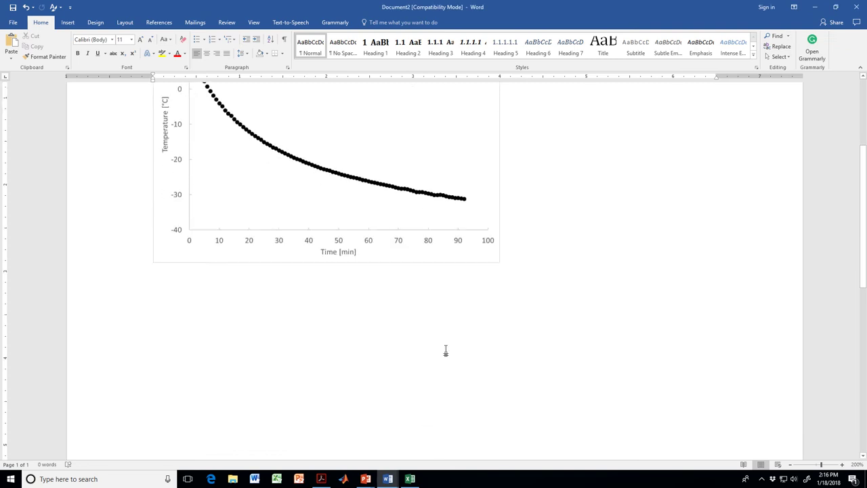
right_click(227, 329)
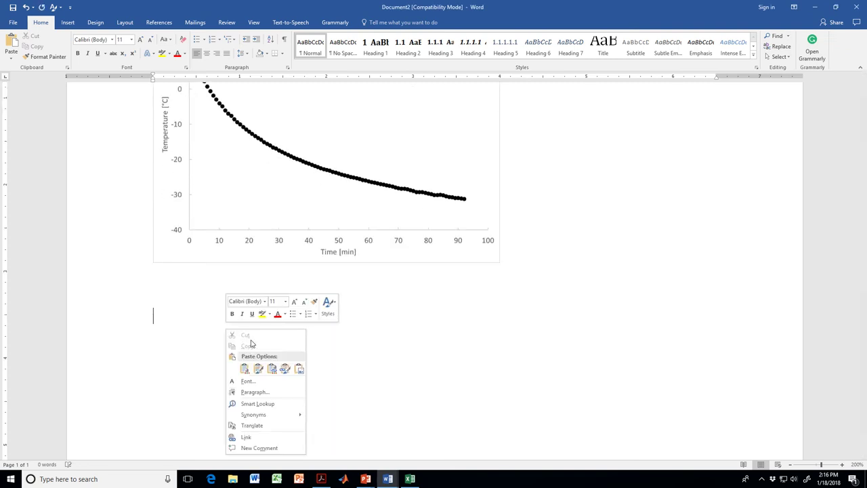
left_click(299, 368)
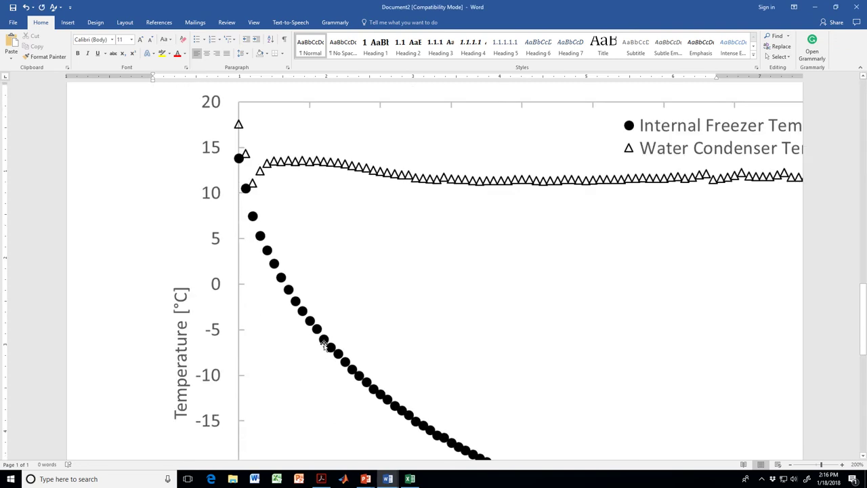
Set the width of the pasted chart picture to 4 inches.
left_click(373, 22)
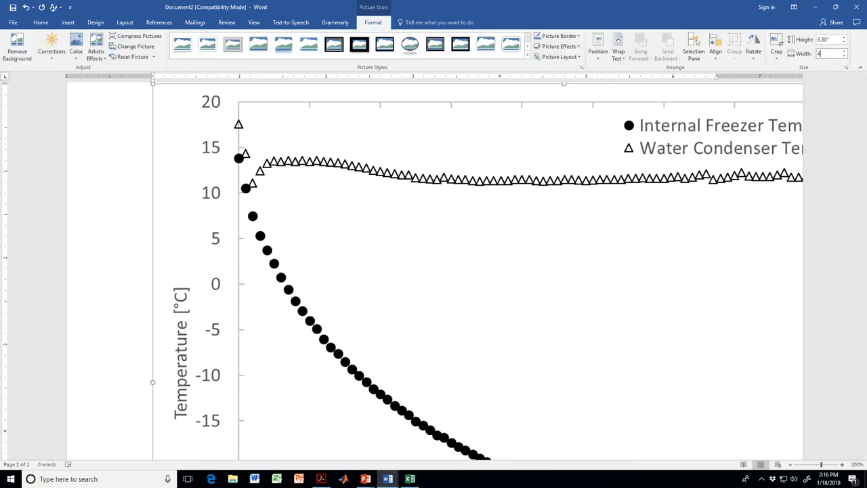
key("Return")
scroll(533, 280, "up", 6)
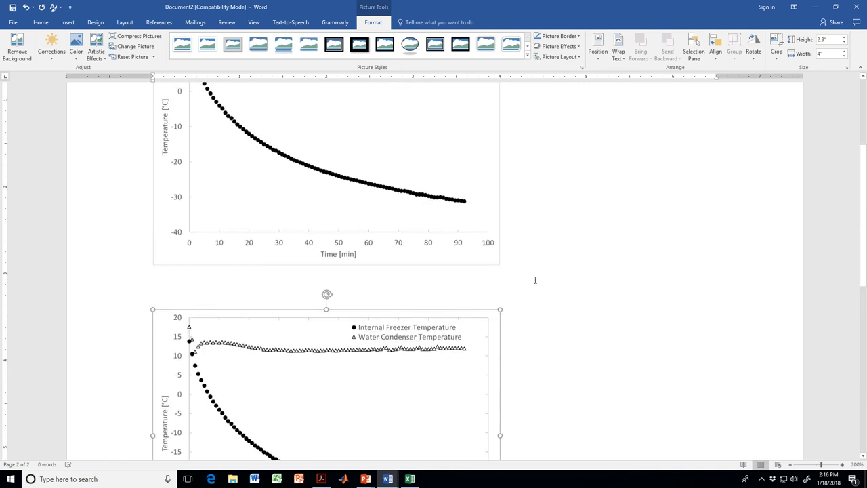
scroll(533, 276, "up", 3)
scroll(400, 197, "down", 3)
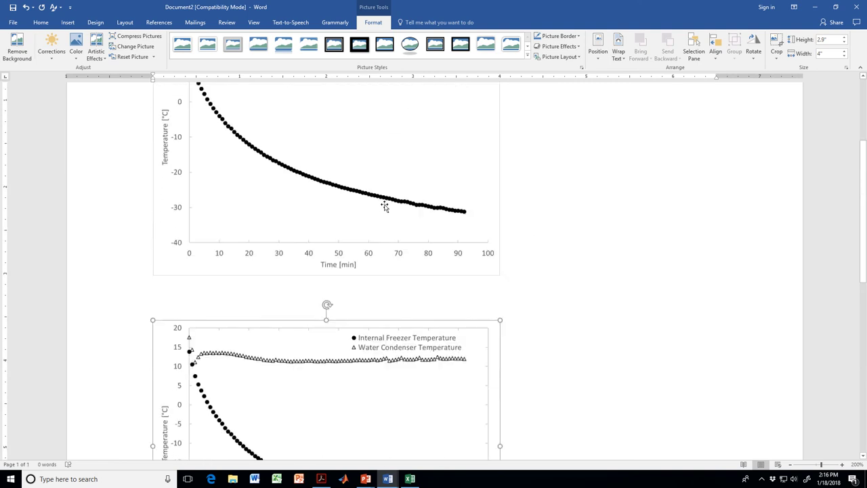
Insert the caption "Figure 1: Temperature" below the two-series chart picture.
scroll(385, 206, "down", 4)
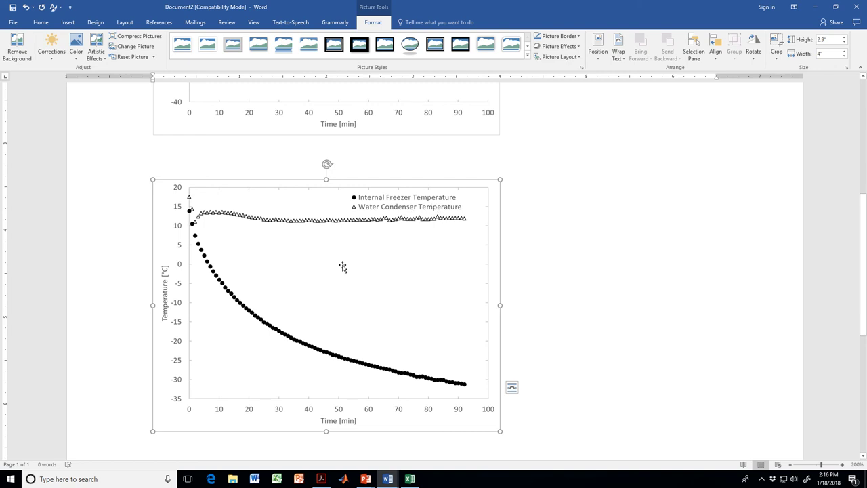
scroll(343, 266, "down", 2)
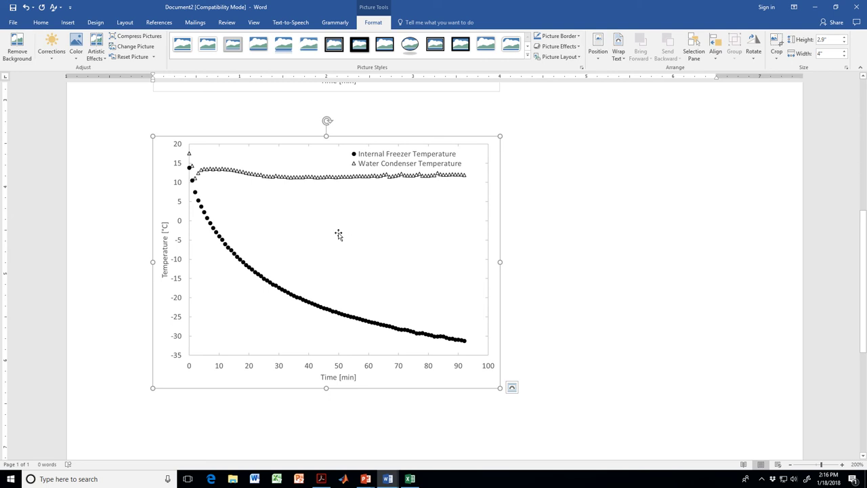
right_click(338, 234)
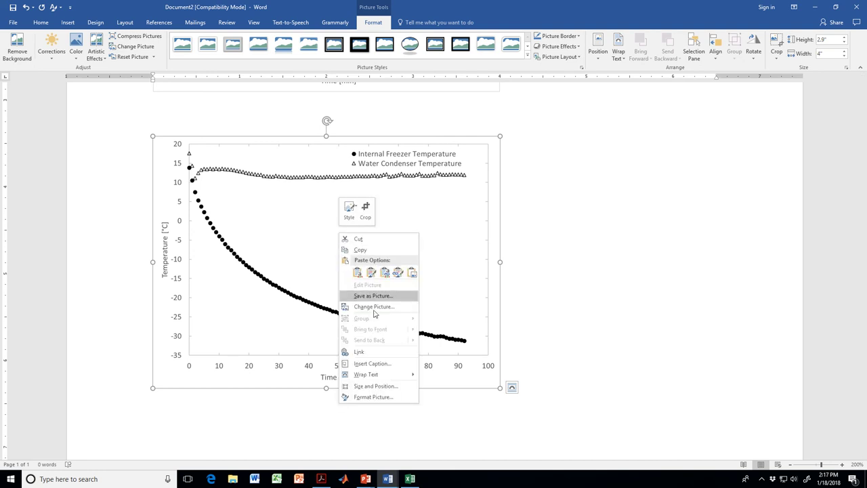
left_click(372, 364)
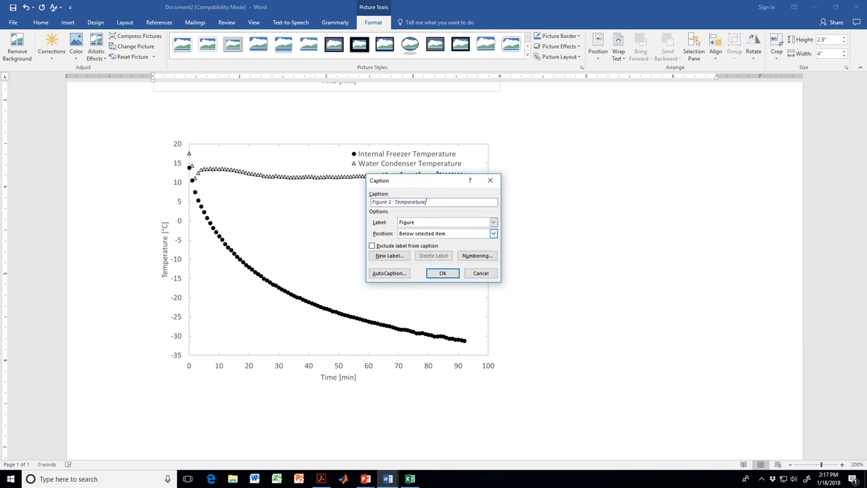
key("Return")
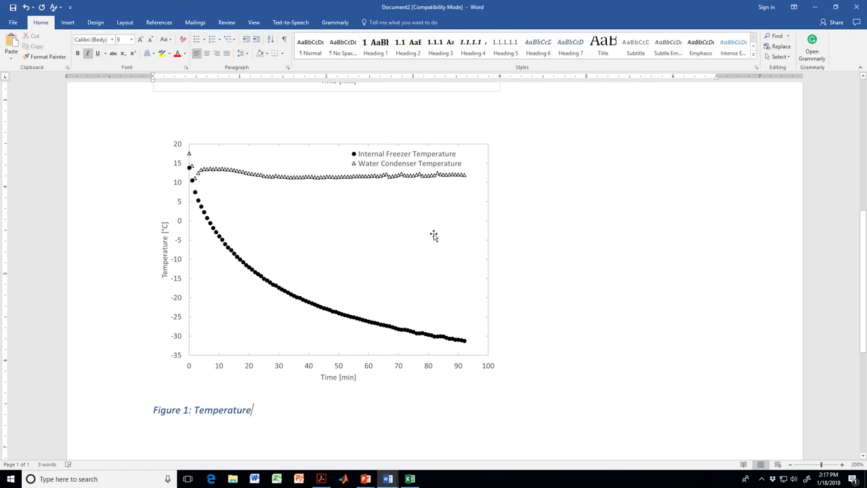
Modify the Caption style to use the Automatic font color and bold text without italics.
scroll(385, 242, "down", 1)
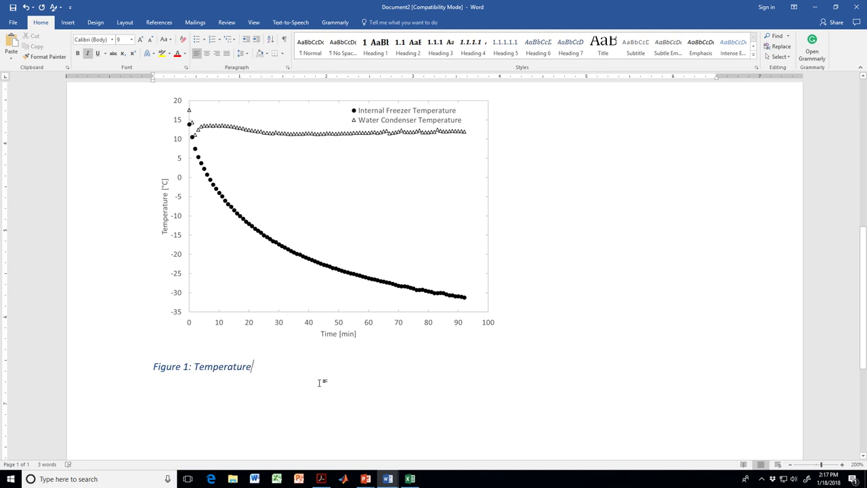
left_click(755, 54)
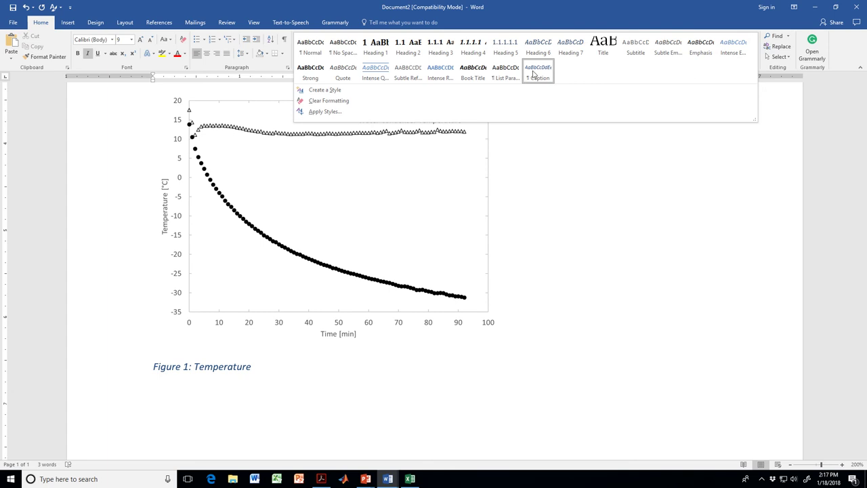
right_click(535, 74)
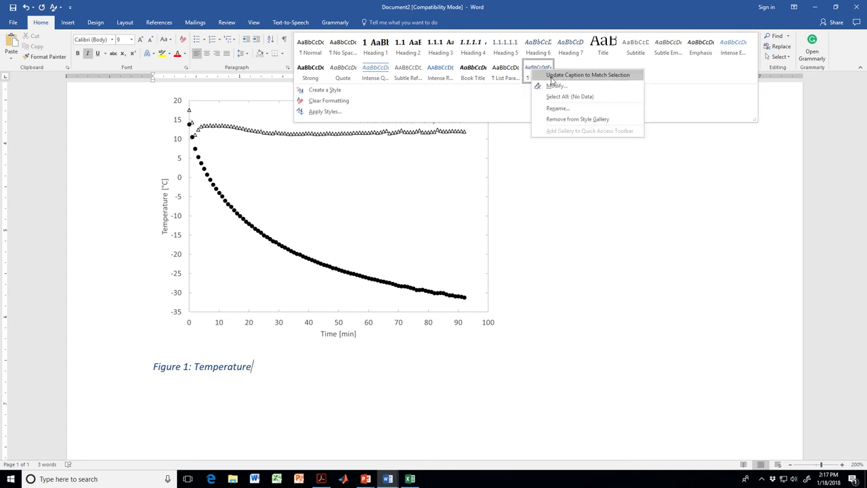
left_click(554, 86)
left_click(482, 192)
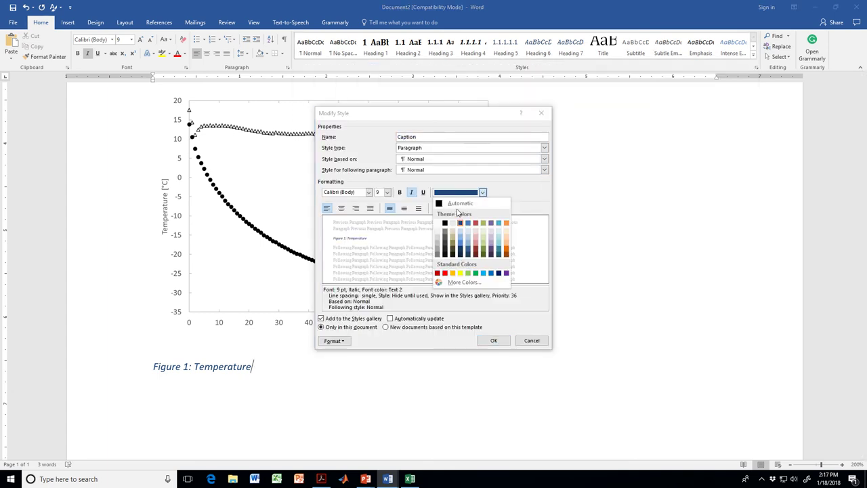
left_click(460, 204)
left_click(411, 193)
left_click(399, 193)
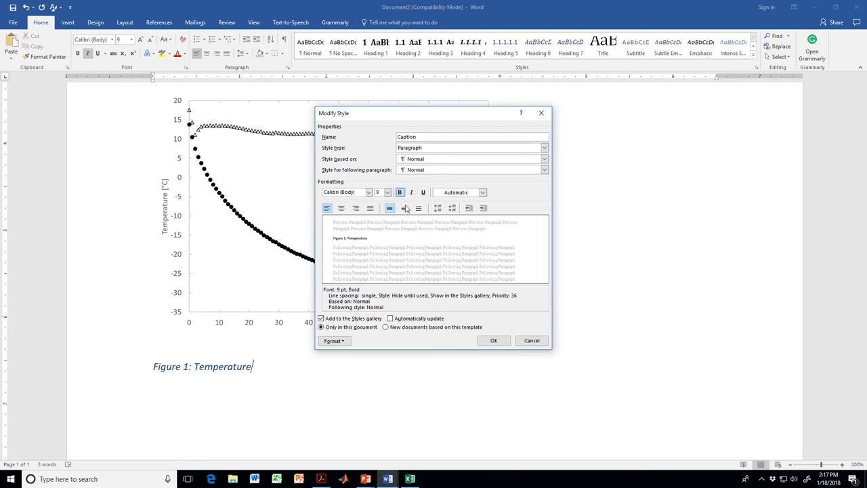
left_click(494, 341)
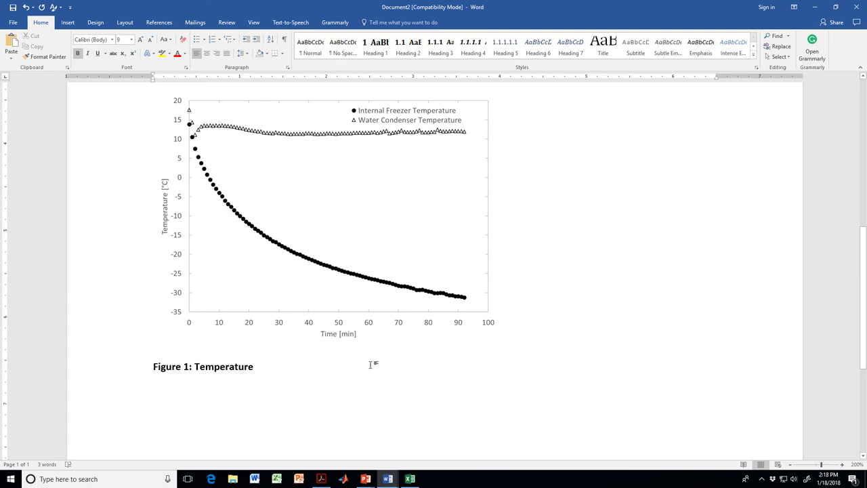
Insert a "Figure 1" caption below the upper chart picture and check the caption numbering under both charts.
scroll(371, 364, "up", 3)
scroll(369, 363, "down", 4)
scroll(365, 360, "up", 1)
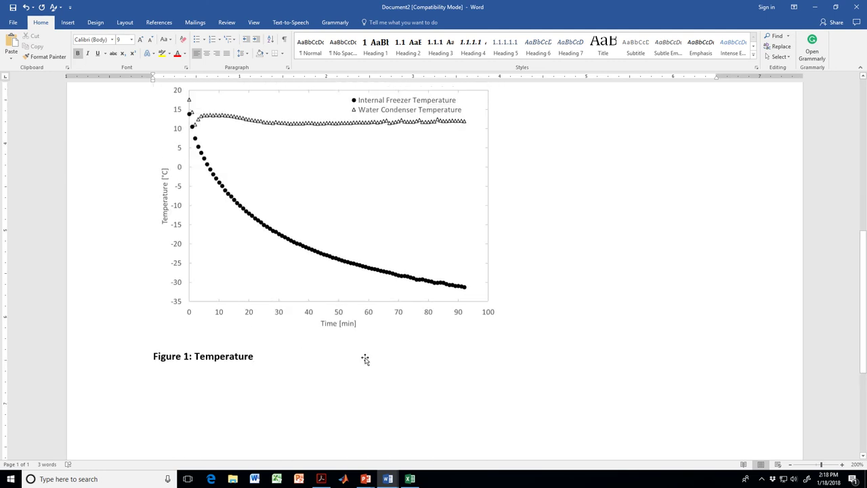
scroll(366, 360, "up", 4)
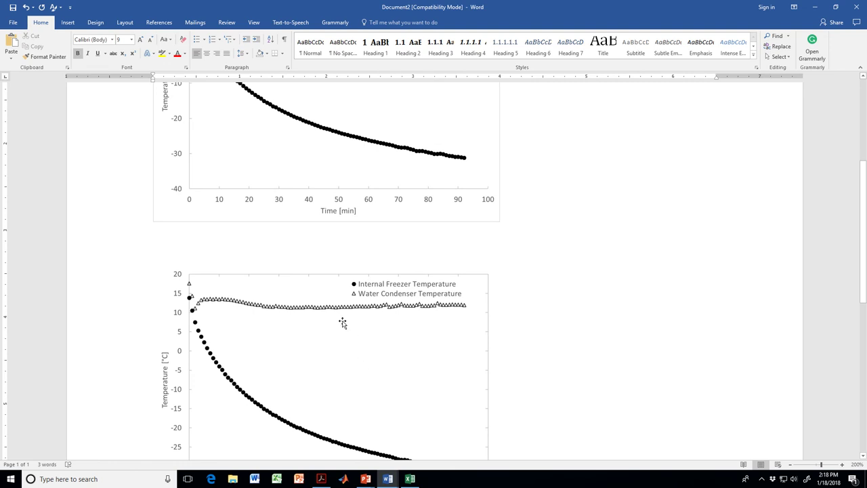
scroll(342, 321, "up", 1)
right_click(330, 212)
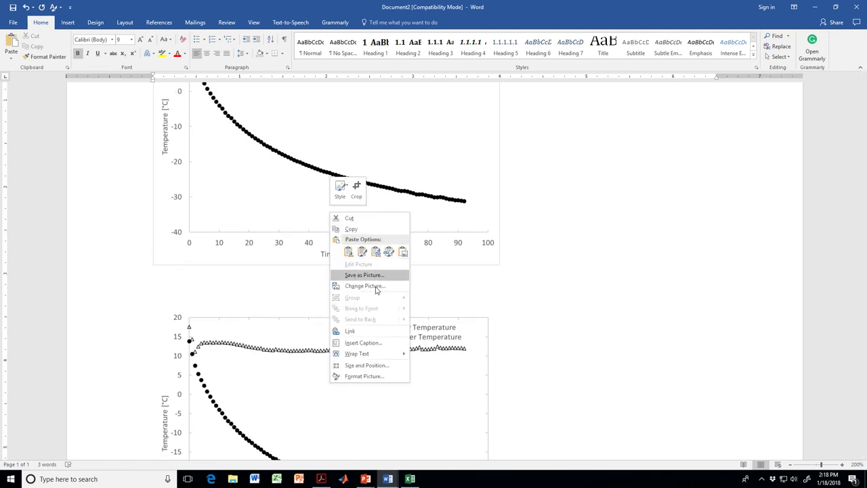
left_click(364, 342)
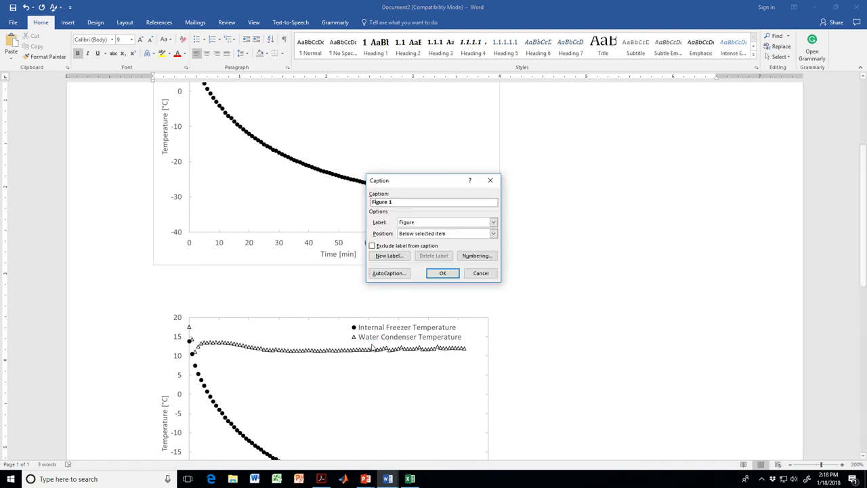
left_click(443, 273)
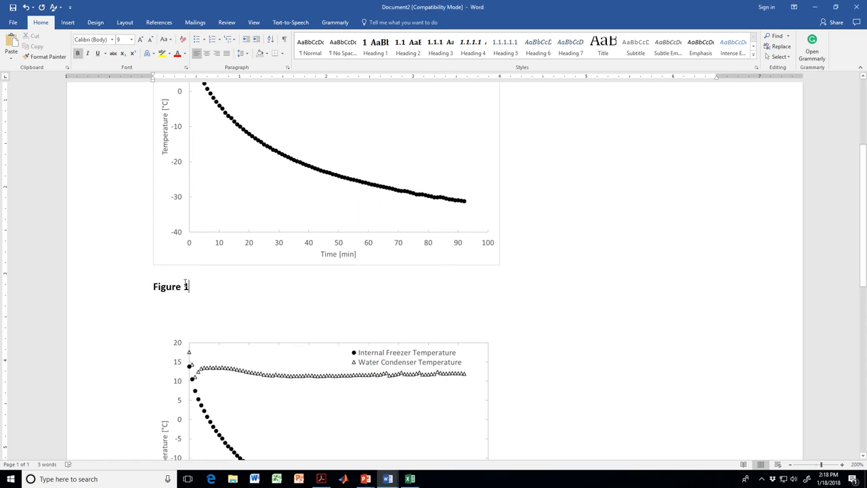
scroll(187, 292, "down", 6)
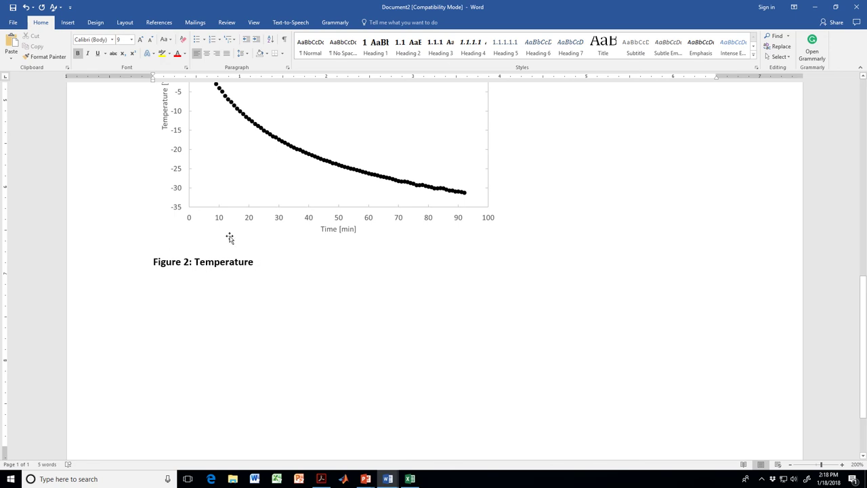
scroll(246, 242, "up", 5)
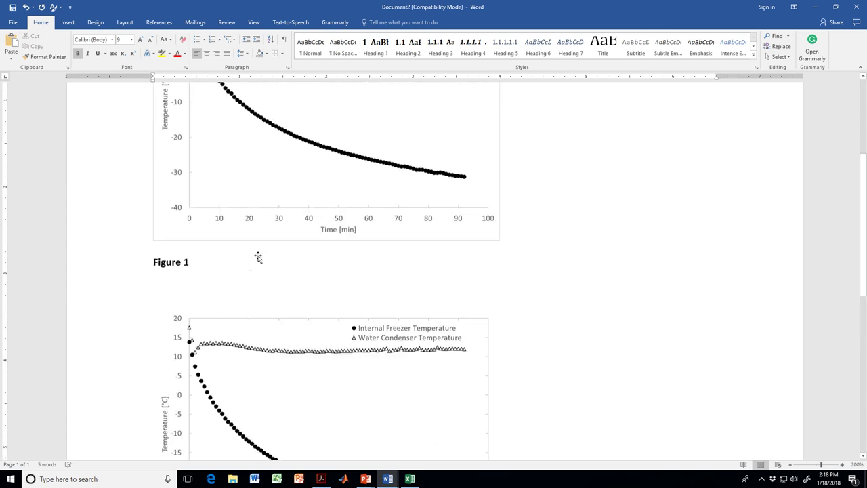
scroll(258, 257, "up", 3)
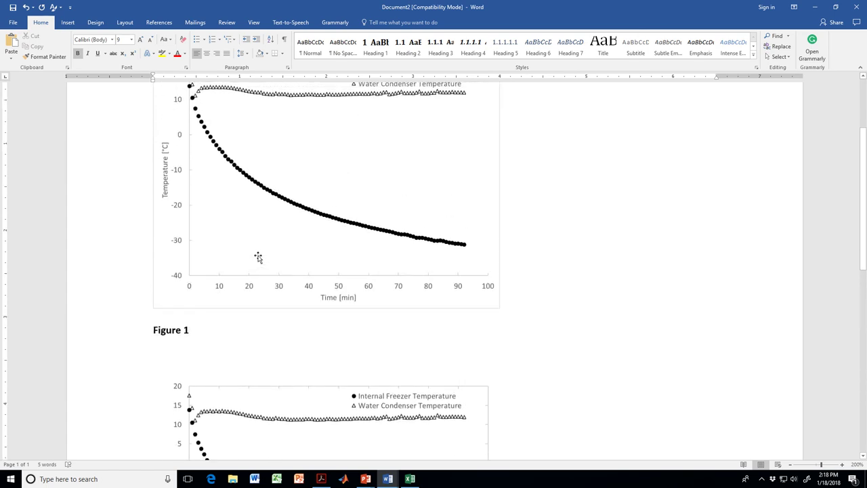
scroll(258, 257, "down", 9)
scroll(256, 252, "down", 2)
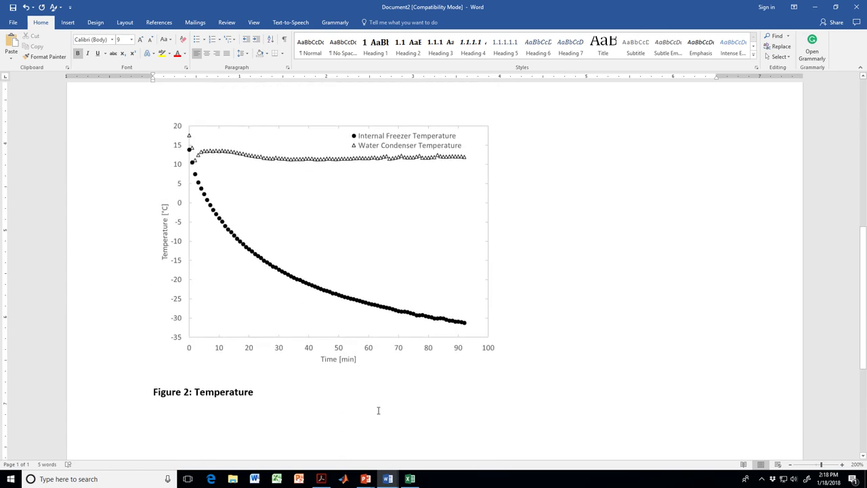
Switch to the Excel workbook TimeConstantData and save the formatted chart as a chart template, replacing the existing Example file.
left_click(416, 482)
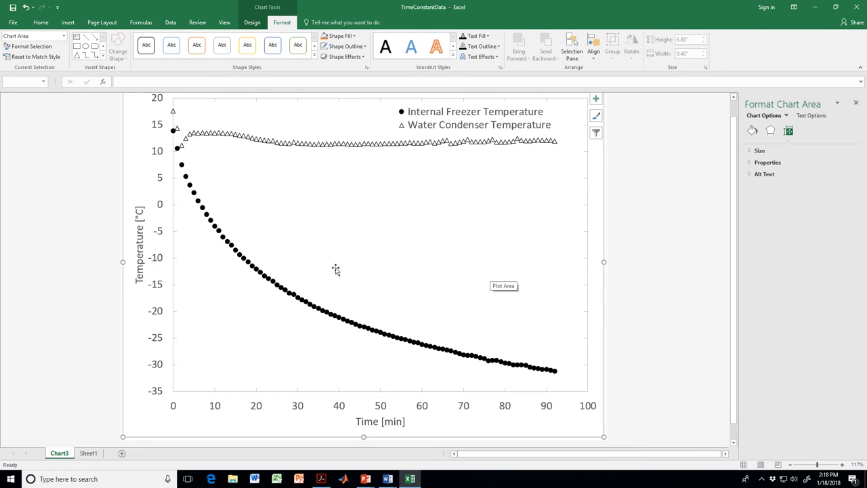
scroll(336, 270, "down", 1)
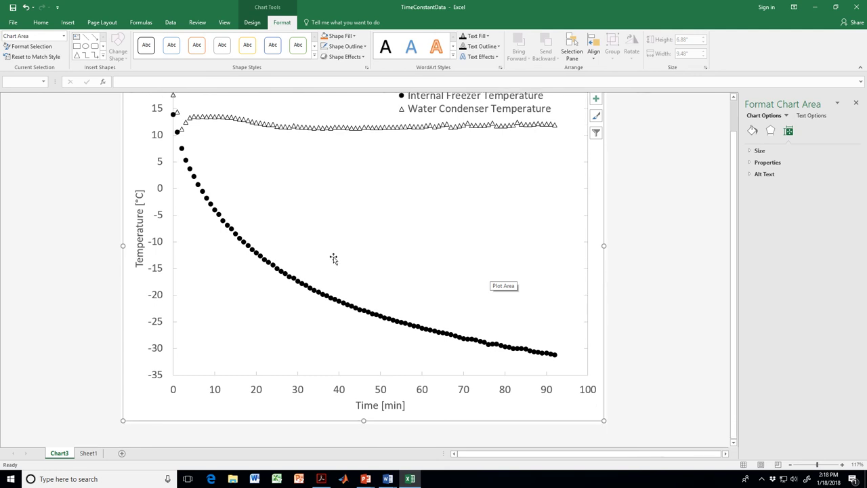
right_click(310, 217)
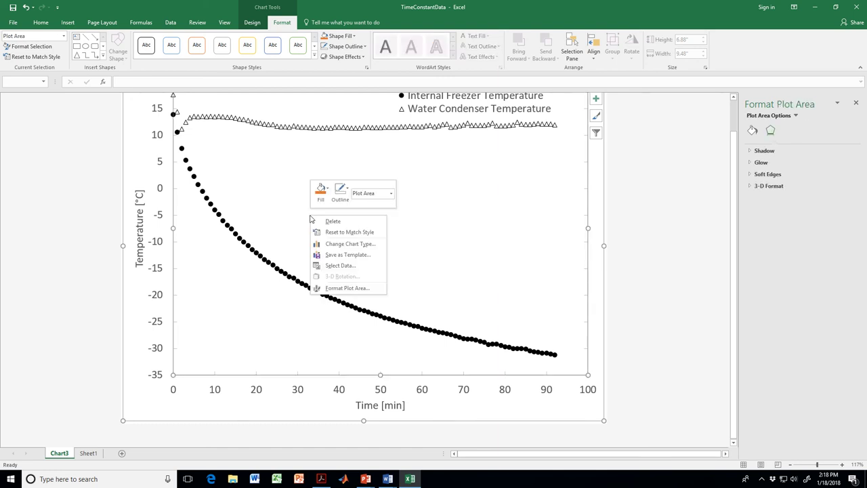
left_click(334, 255)
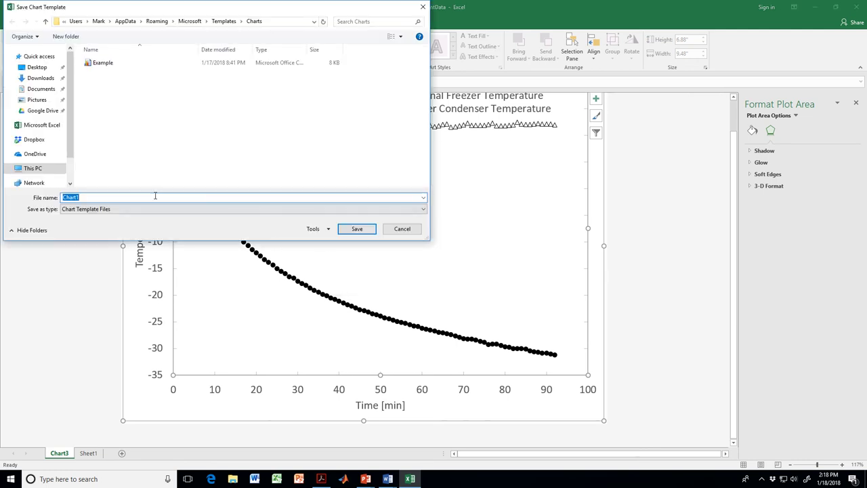
left_click(105, 63)
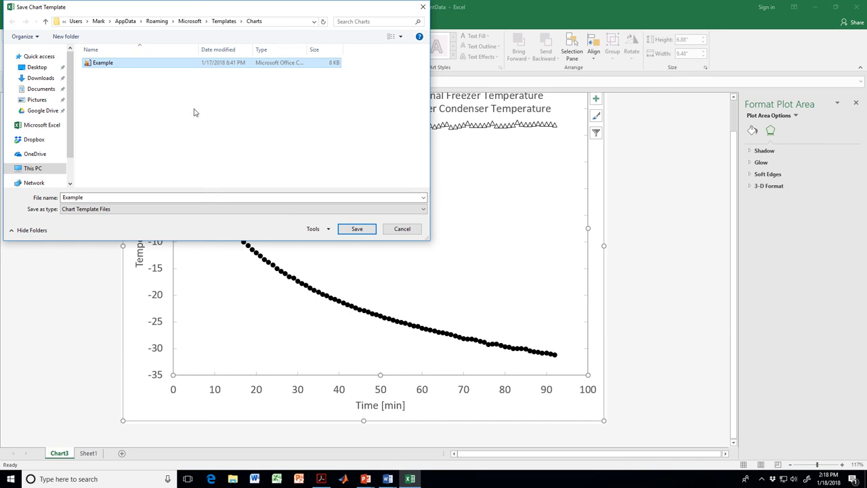
left_click(352, 230)
left_click(444, 241)
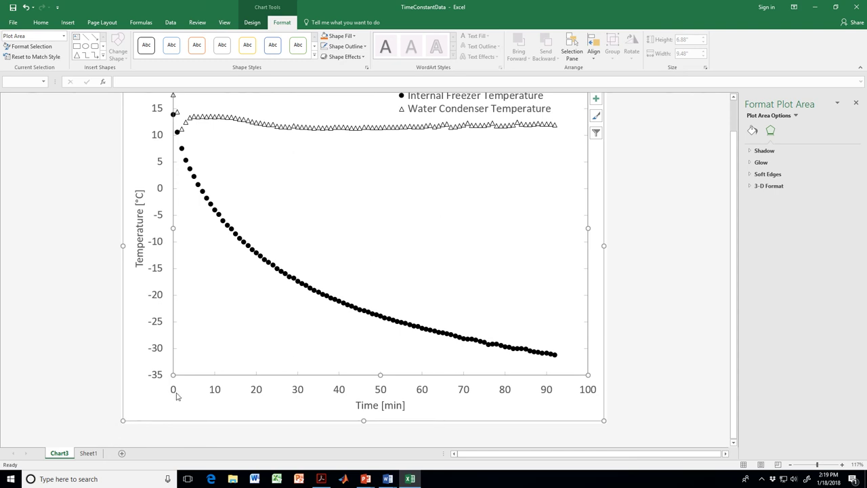
Preview the Example chart template with the Sheet1 data without inserting a chart, and return to the Chart3 sheet.
left_click(89, 453)
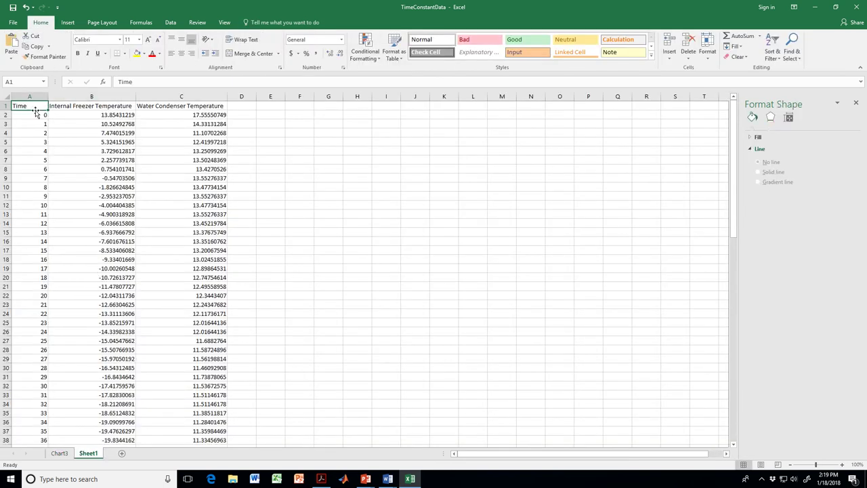
left_click(68, 22)
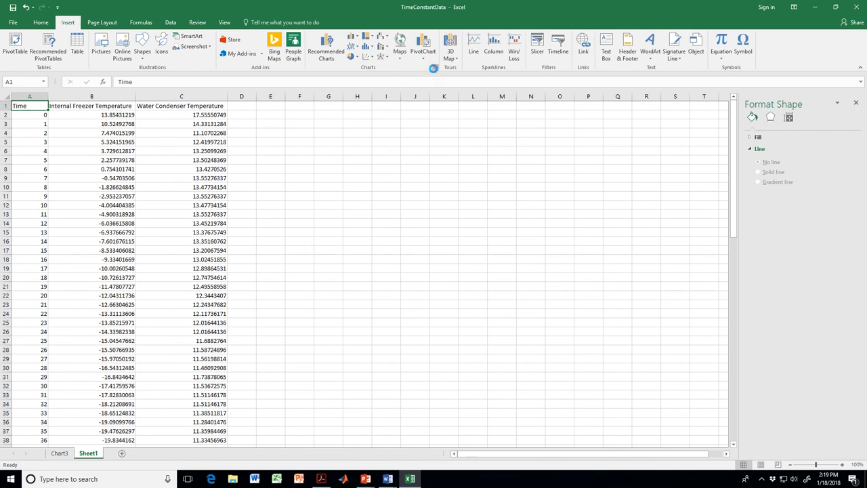
left_click(435, 68)
left_click(361, 122)
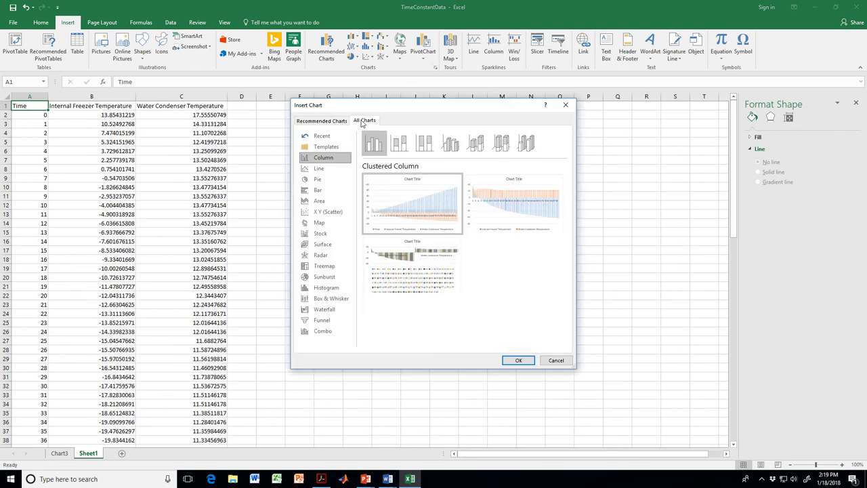
left_click(343, 149)
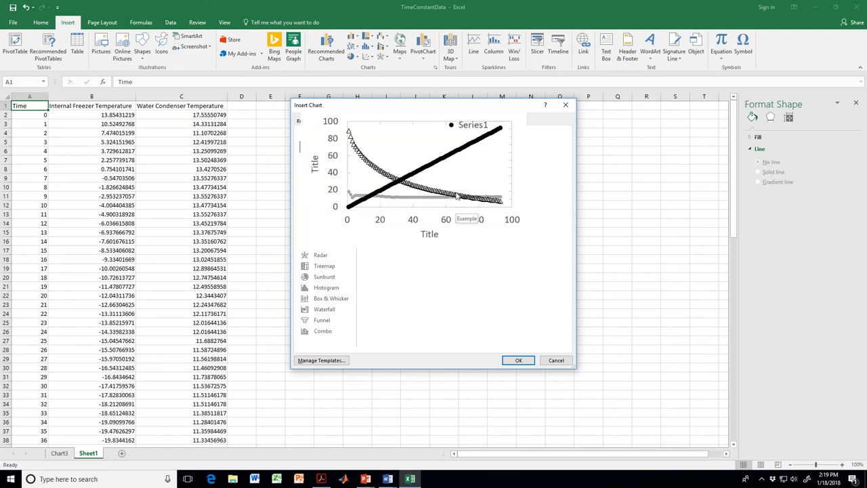
left_click(556, 360)
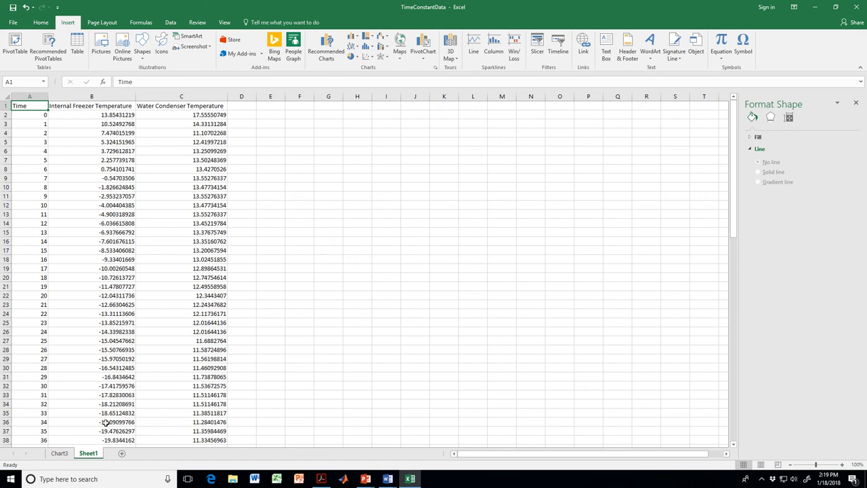
left_click(71, 452)
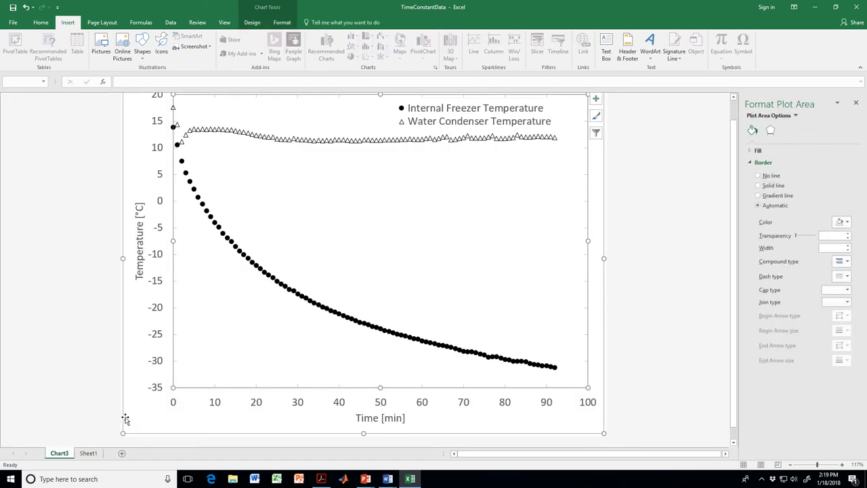